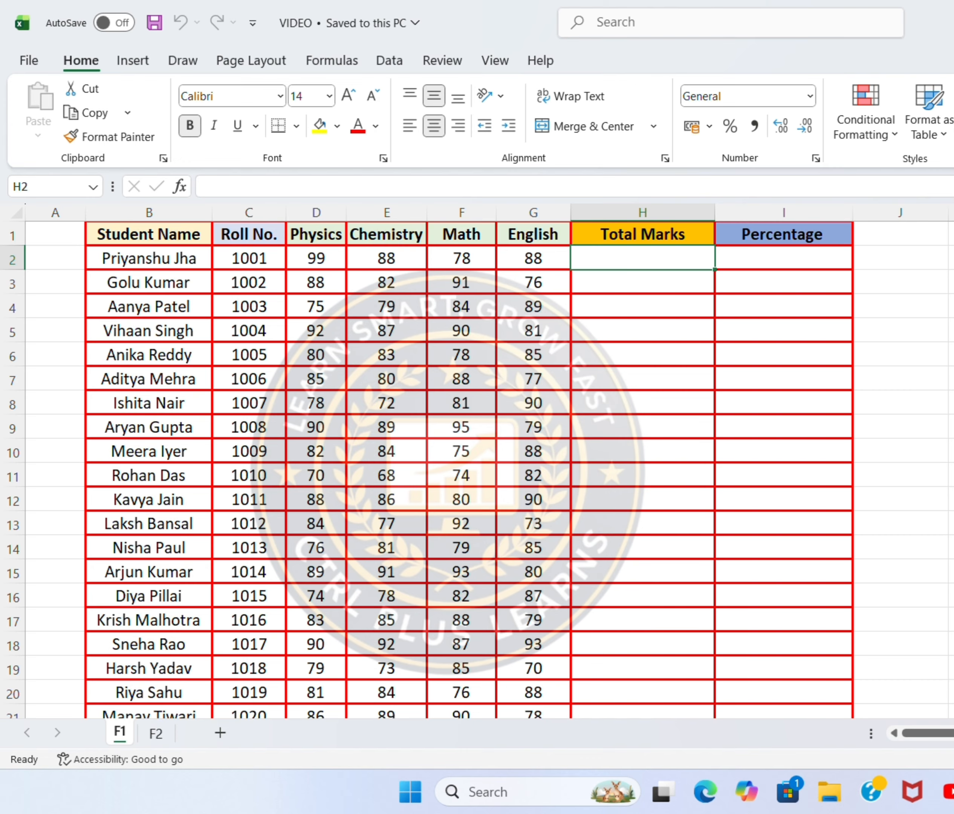
# Enter the formula =SUM(D2:G2) in cell H2 to total the first student's four subject marks
pyautogui.write('=')
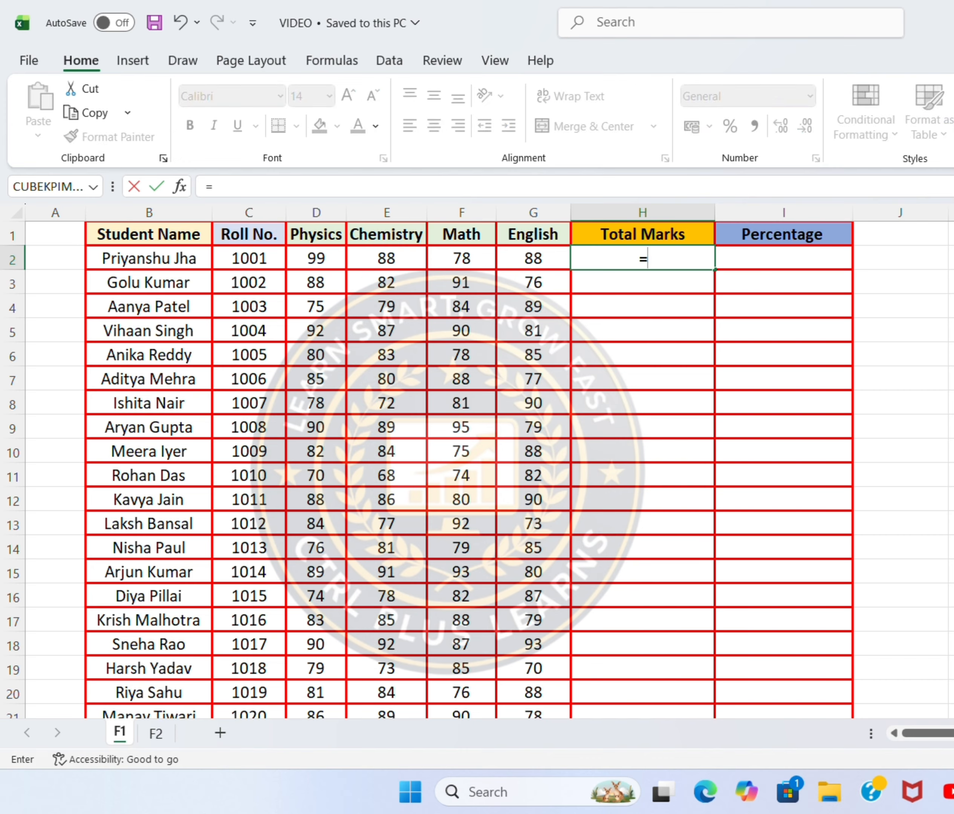
pyautogui.write('s')
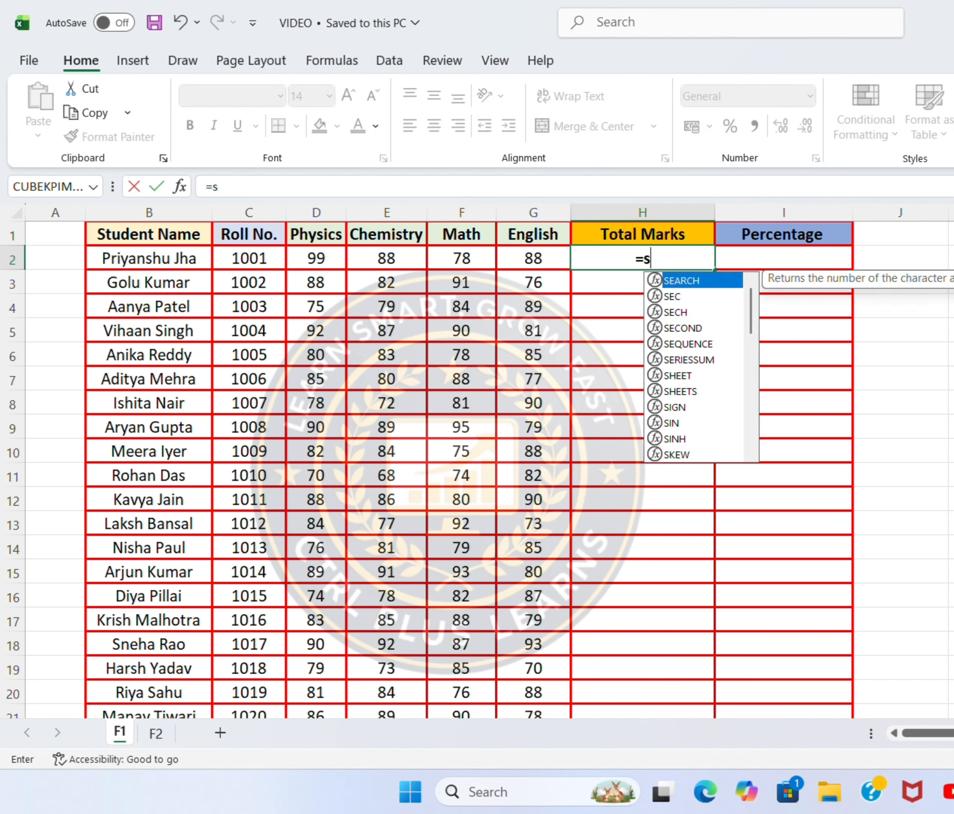
pyautogui.write('um(')
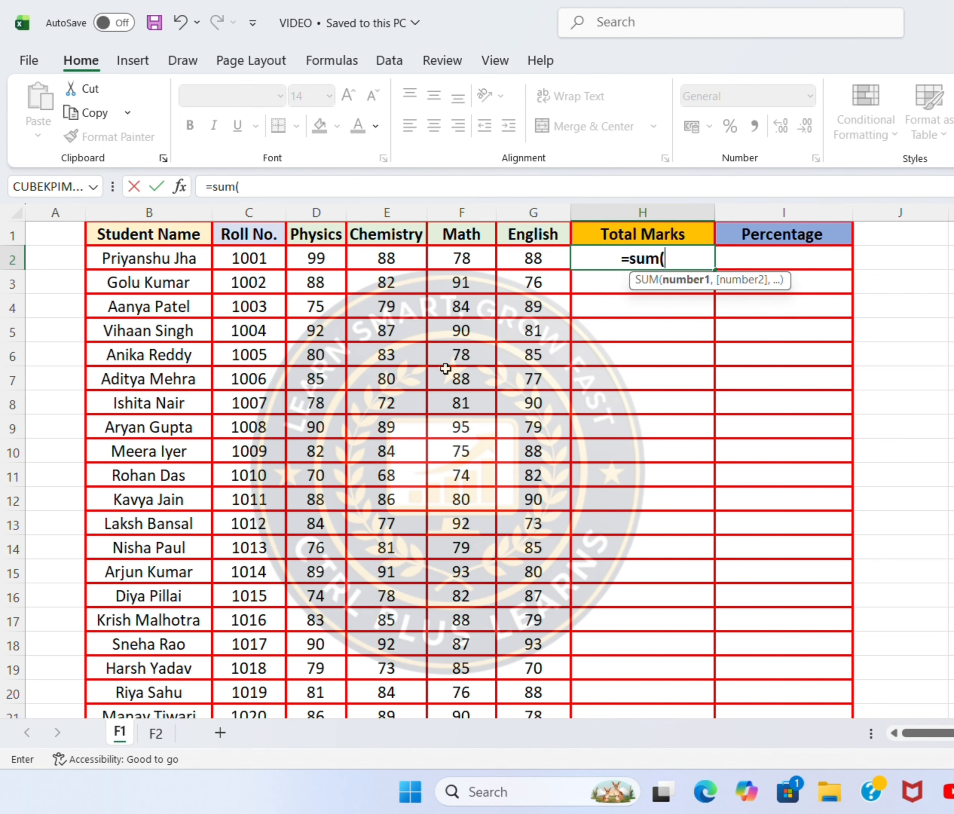
pyautogui.click(324, 259)
pyautogui.moveTo(346, 262); pyautogui.dragTo(512, 259)
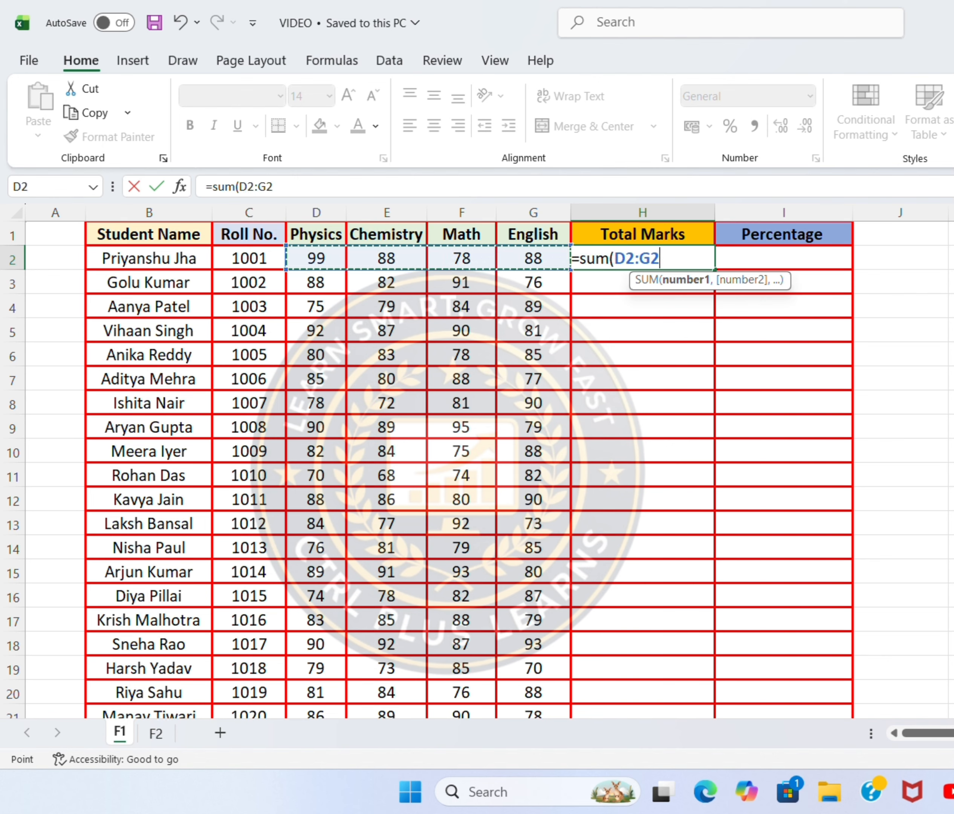
pyautogui.write(')')
pyautogui.press('Return')
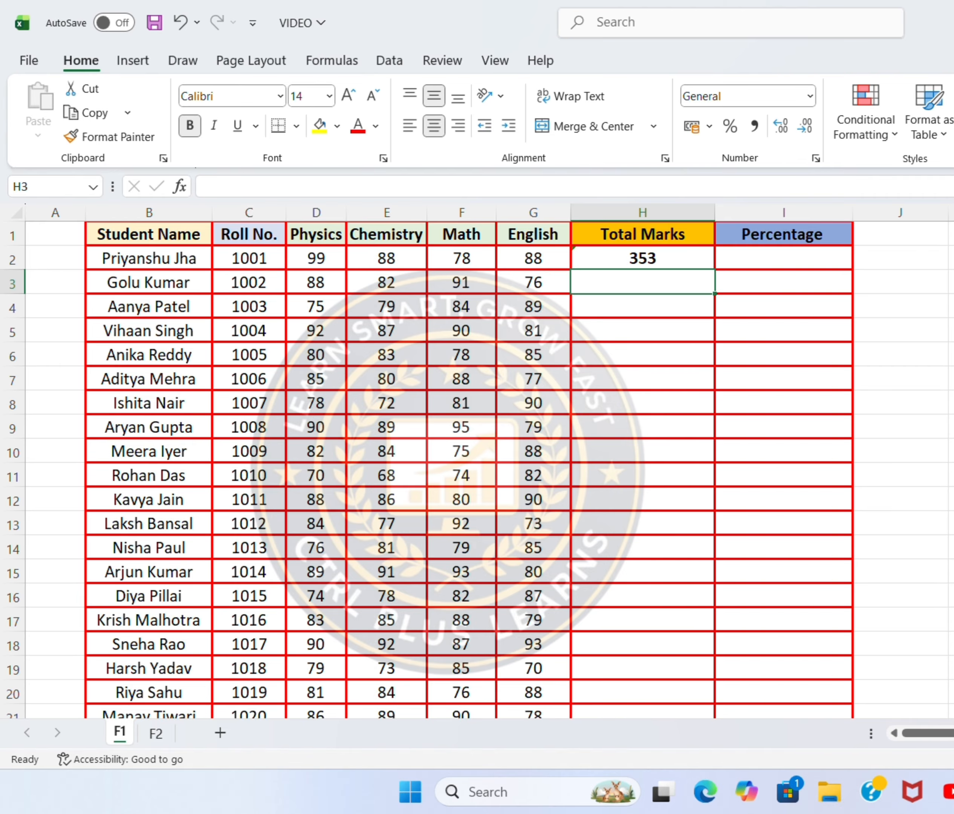
# Fill the Total Marks formula from H2 down to H31 for all remaining students
pyautogui.click(674, 257)
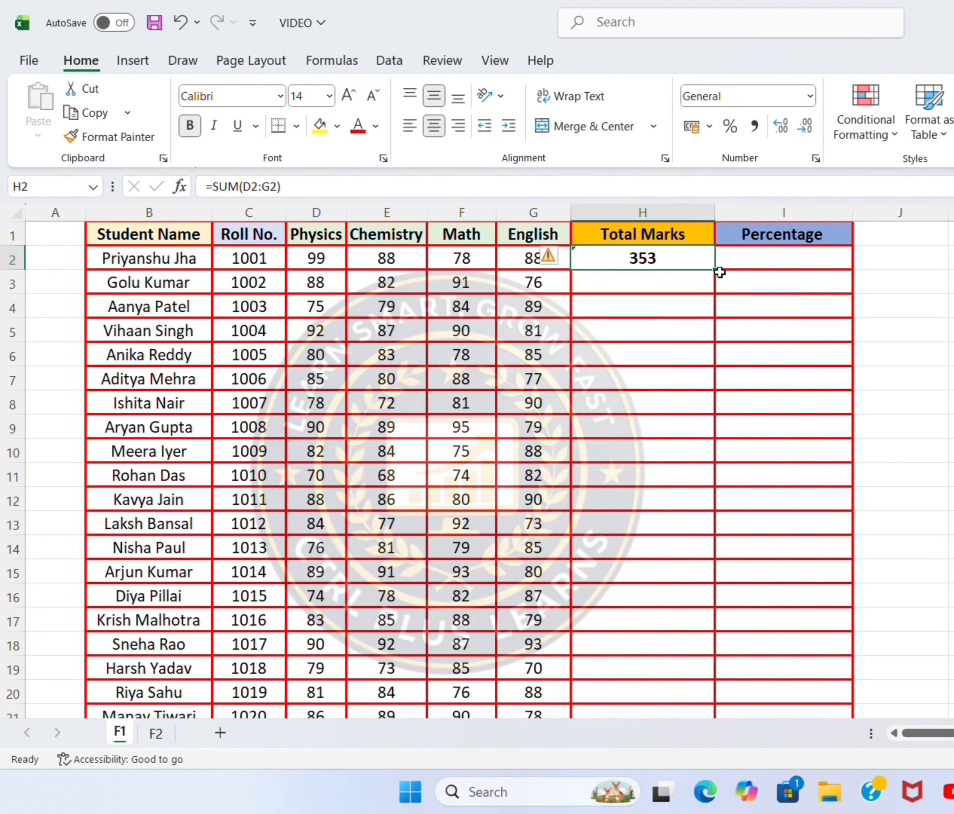
pyautogui.moveTo(717, 271); pyautogui.dragTo(678, 678)
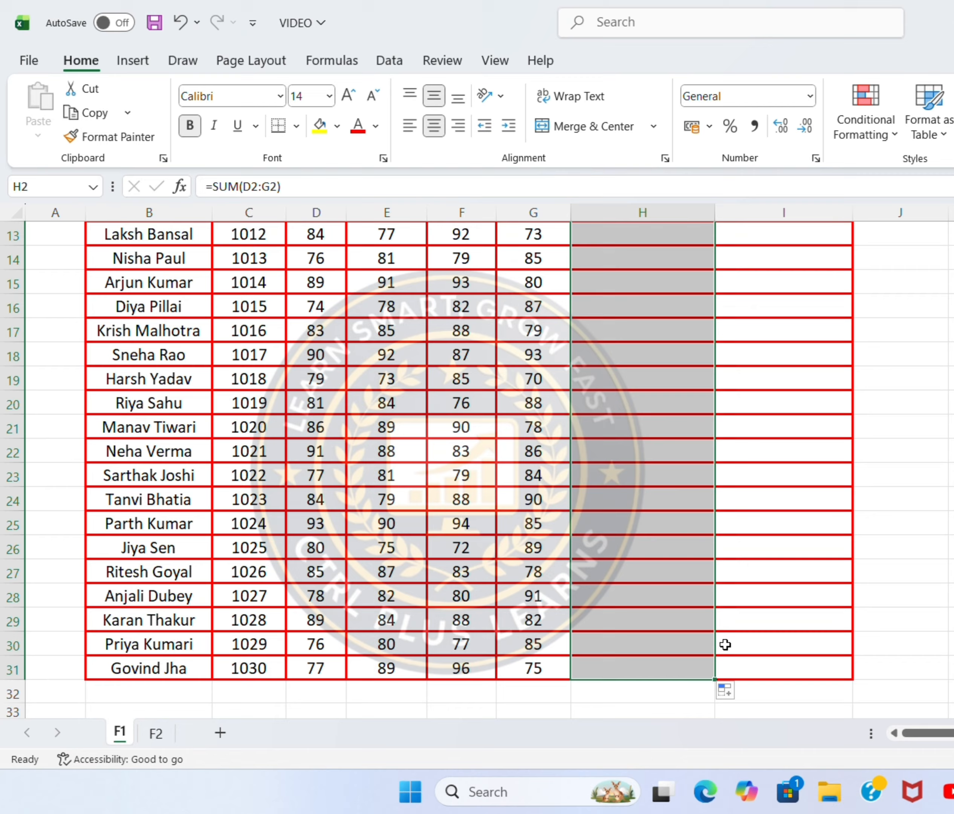
pyautogui.click(764, 610)
pyautogui.scroll(4, 764, 608)
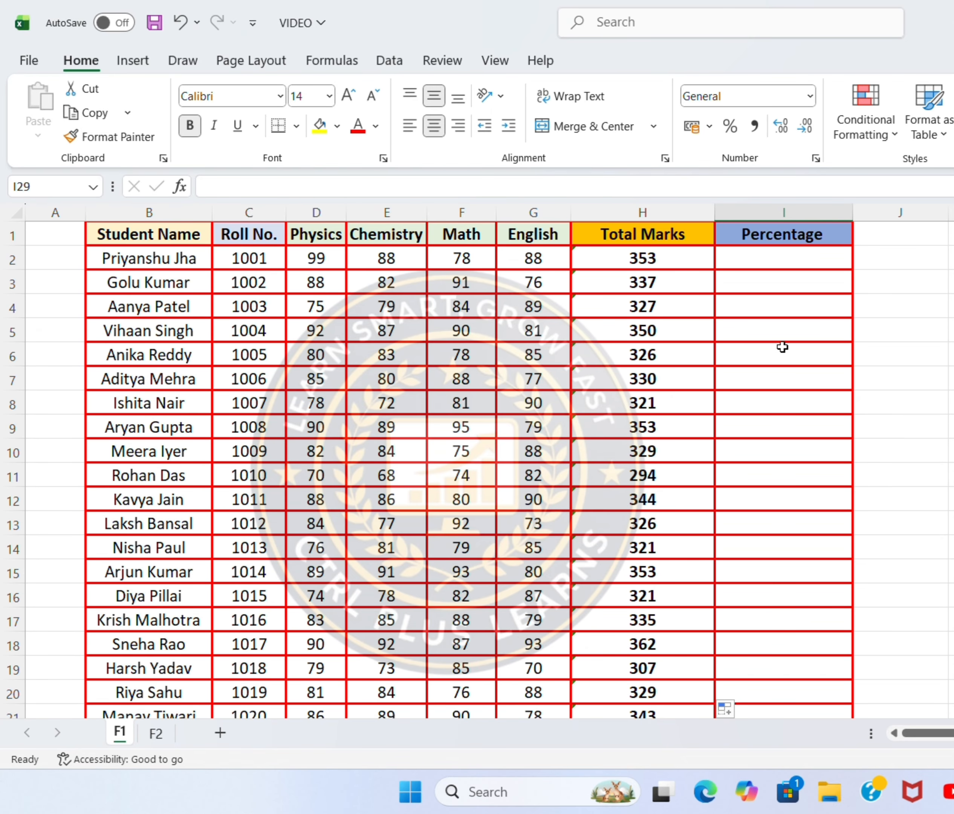
# Enter the formula =H2*100/400 in cell I2 to calculate the first student's percentage
pyautogui.click(797, 264)
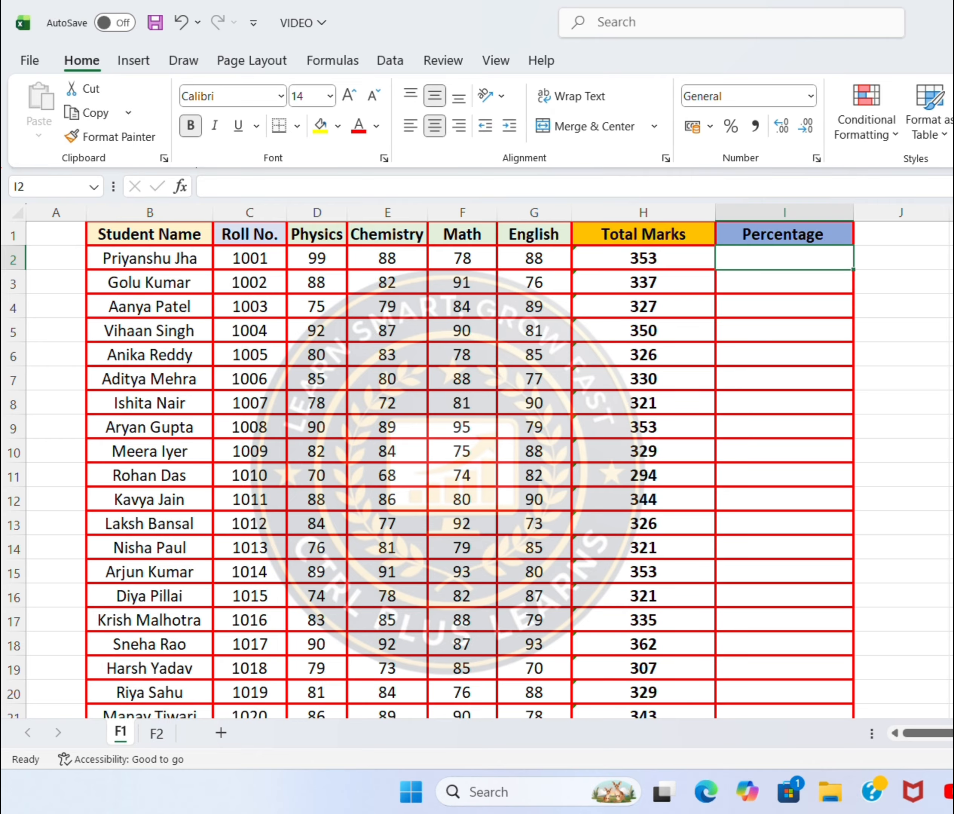
pyautogui.write('=')
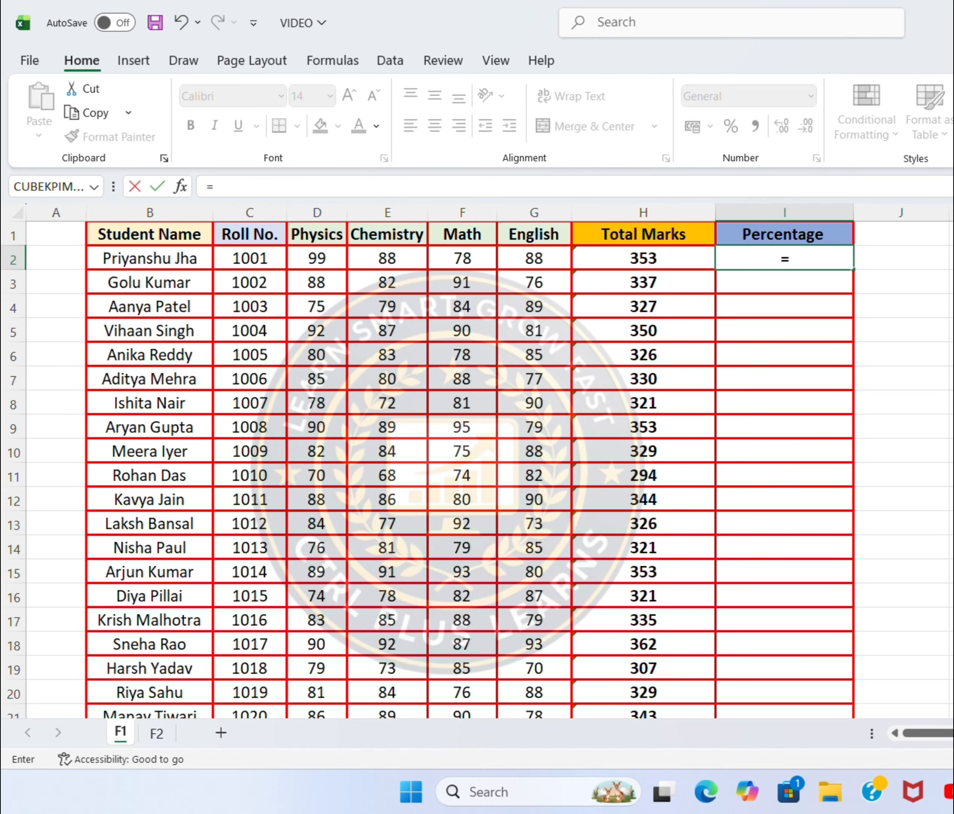
pyautogui.click(667, 257)
pyautogui.write('*1')
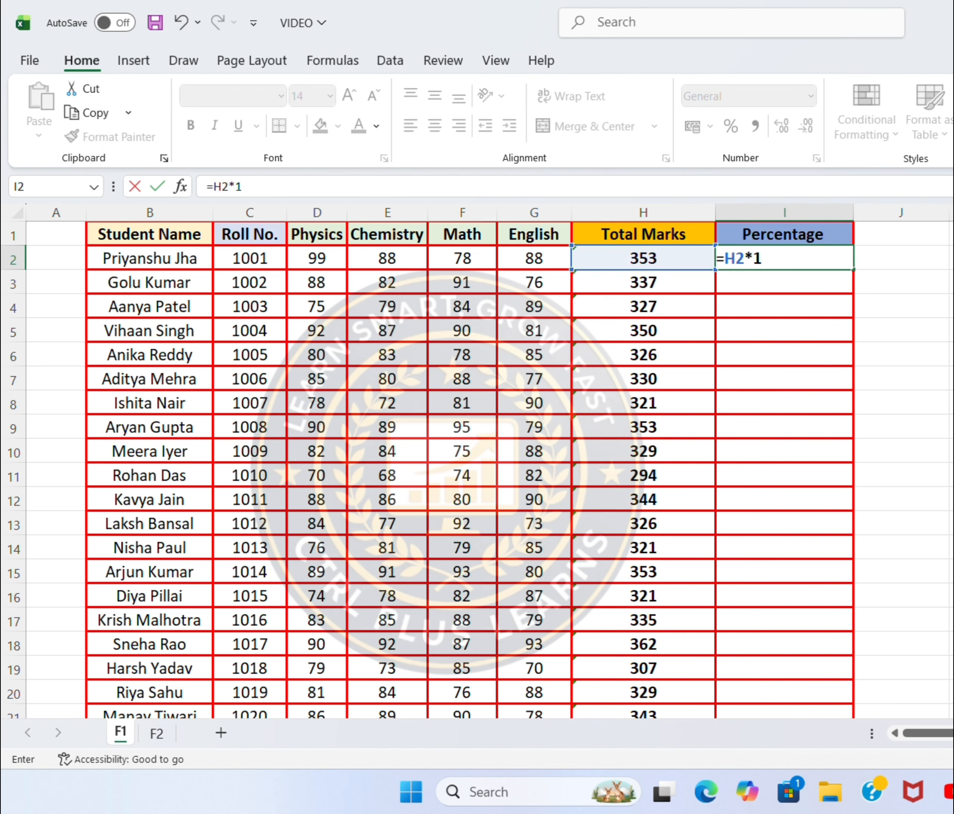
pyautogui.write('00')
pyautogui.write('/400')
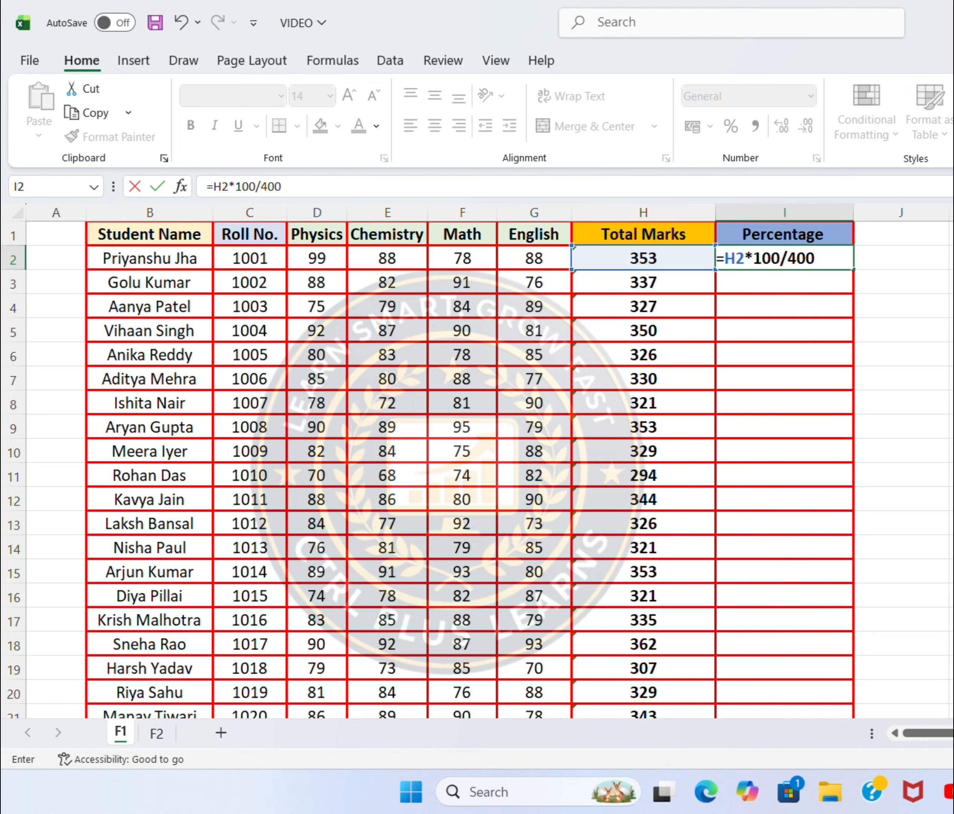
pyautogui.press('Return')
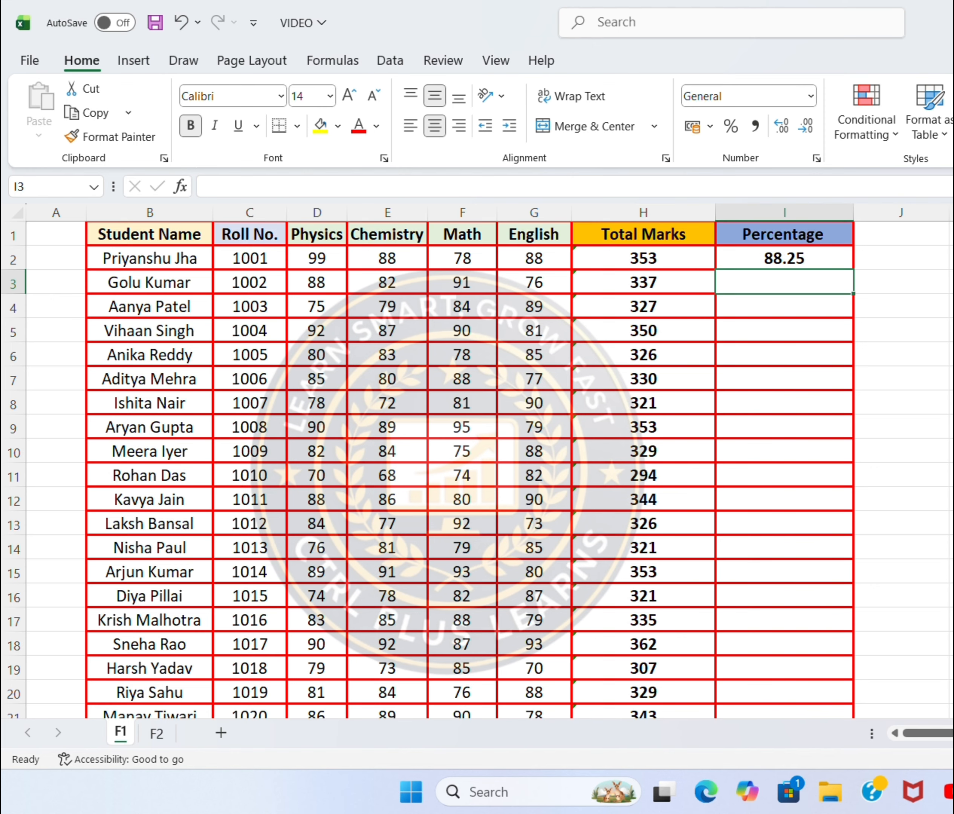
# Enter the formula =H3*100/400 in cell I3 to calculate the second student's percentage
pyautogui.write('==')
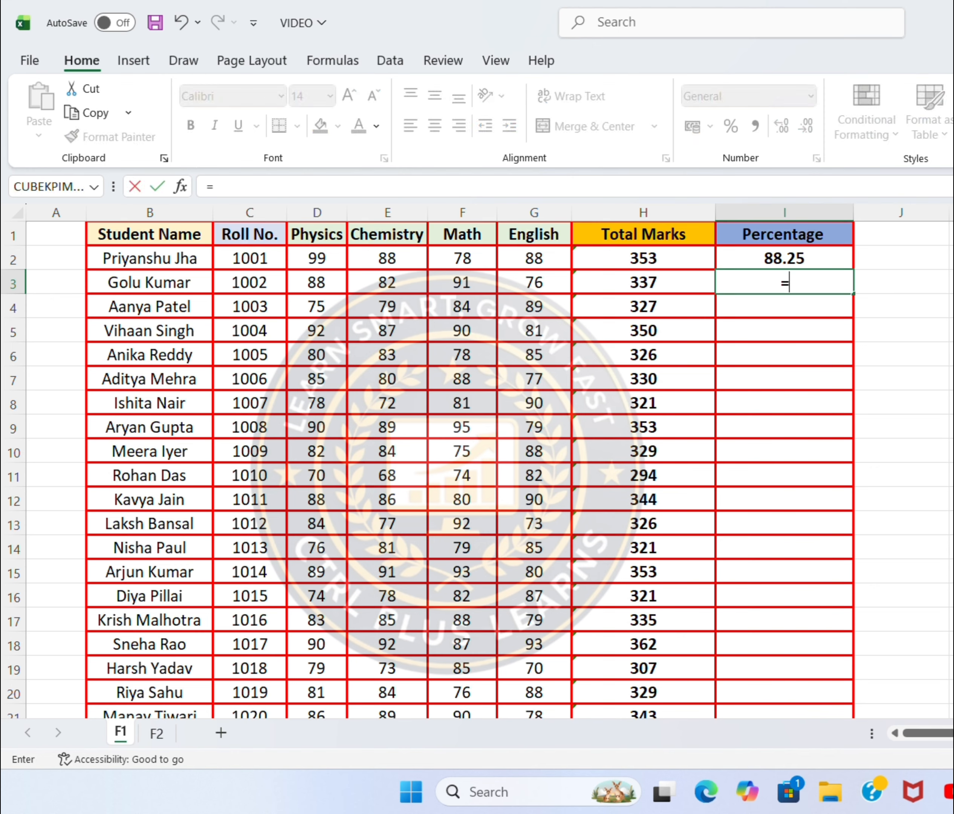
pyautogui.click(660, 287)
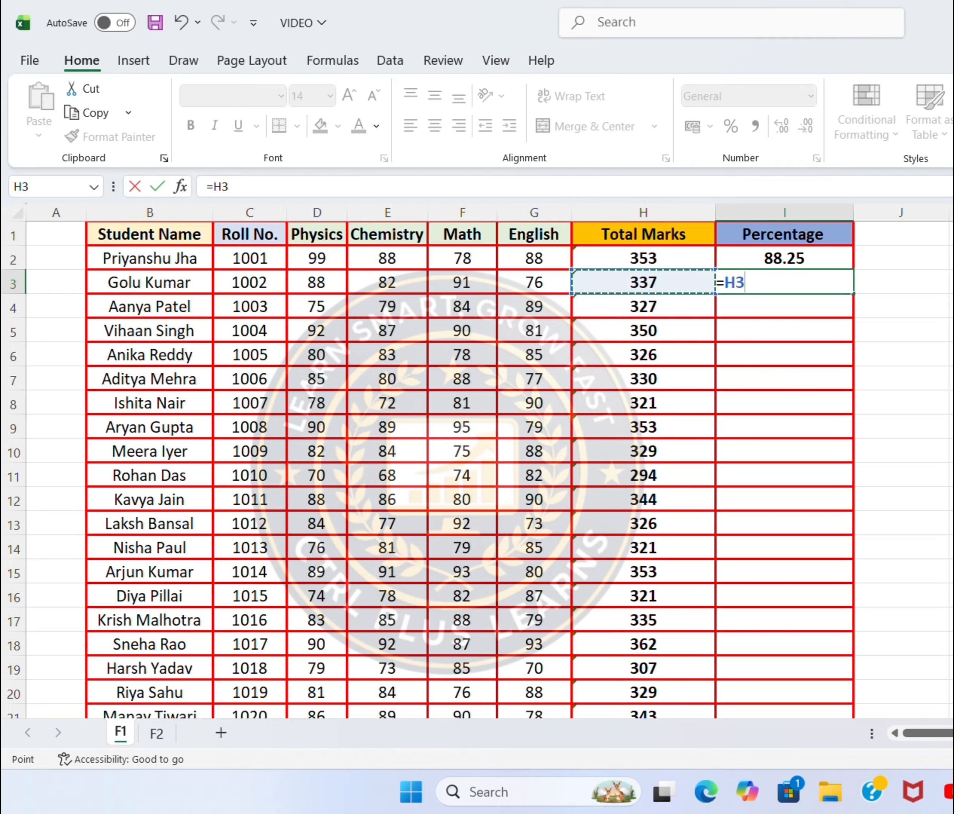
pyautogui.write('/')
pyautogui.press('BackSpace')
pyautogui.write('*')
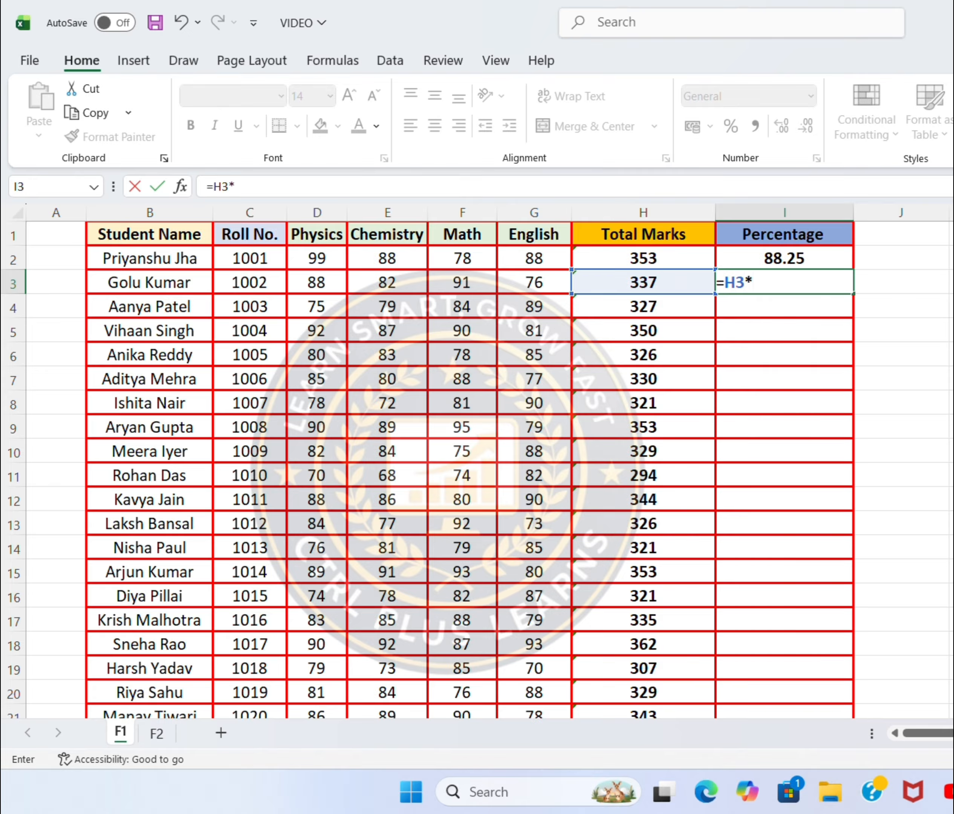
pyautogui.write('100/')
pyautogui.write('400')
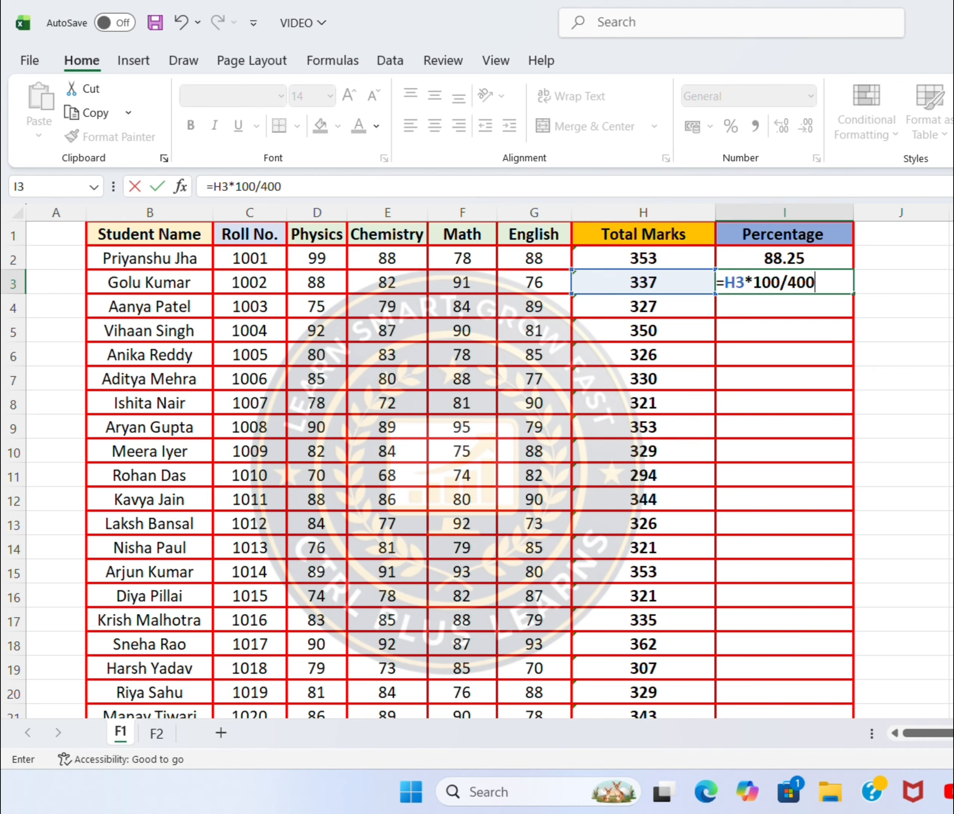
pyautogui.press('Return')
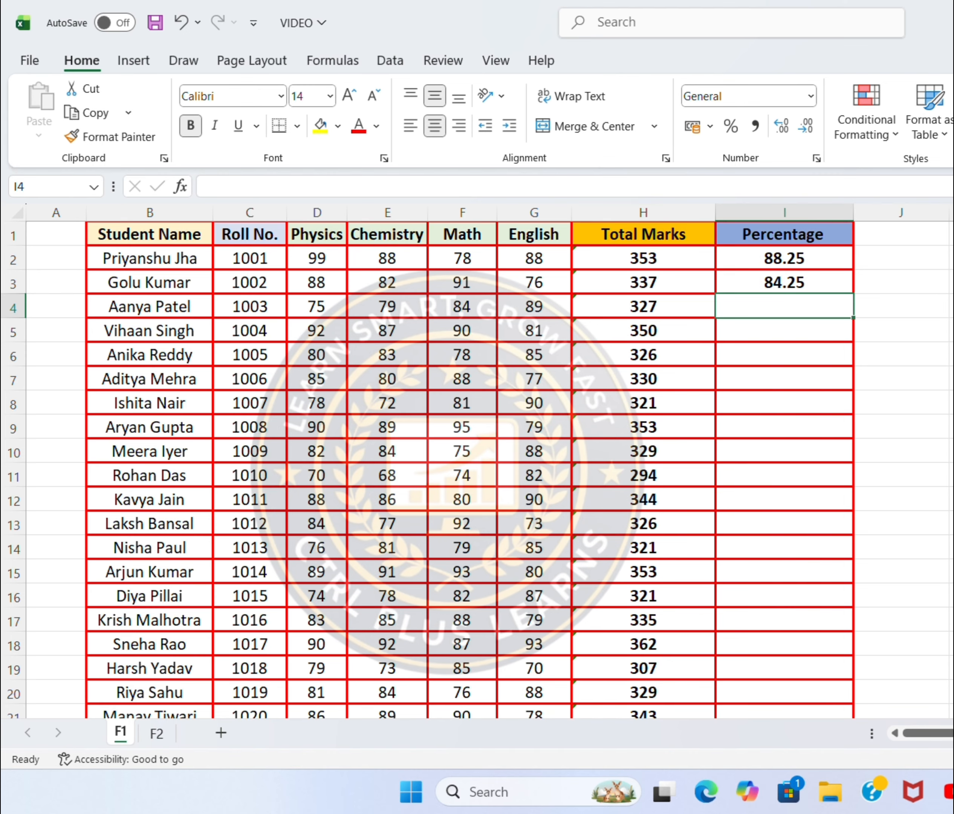
# Fill the Percentage formula from I3 down to I31 for the remaining students
pyautogui.click(813, 284)
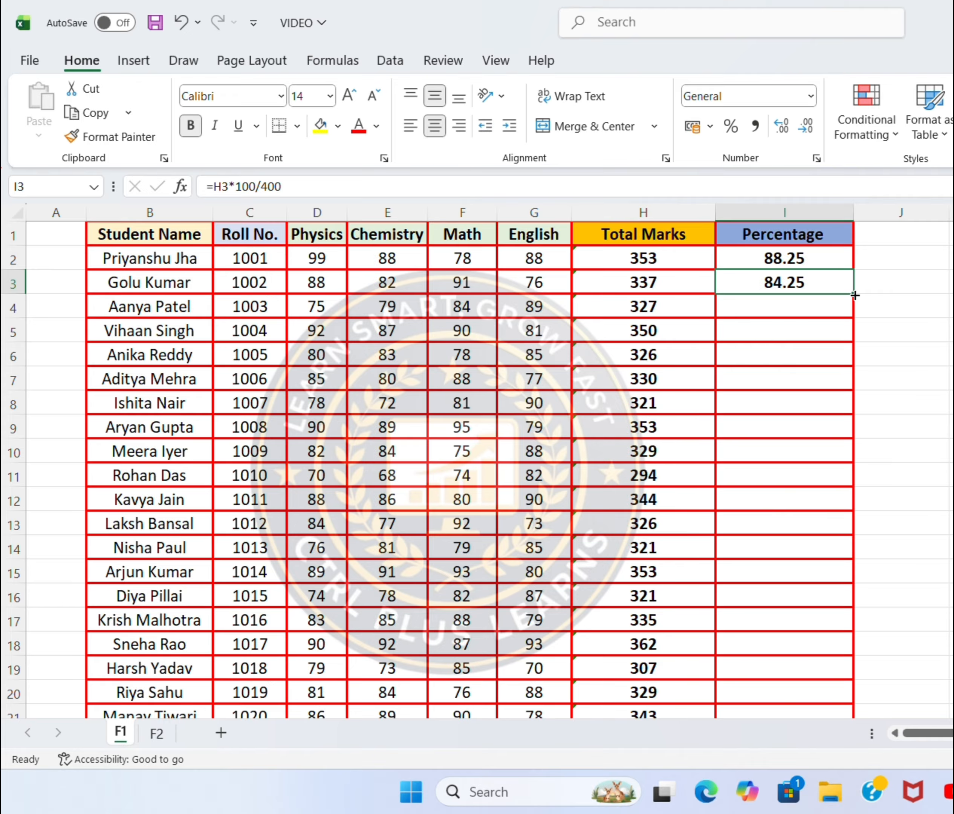
pyautogui.moveTo(854, 295); pyautogui.dragTo(828, 747)
pyautogui.click(923, 623)
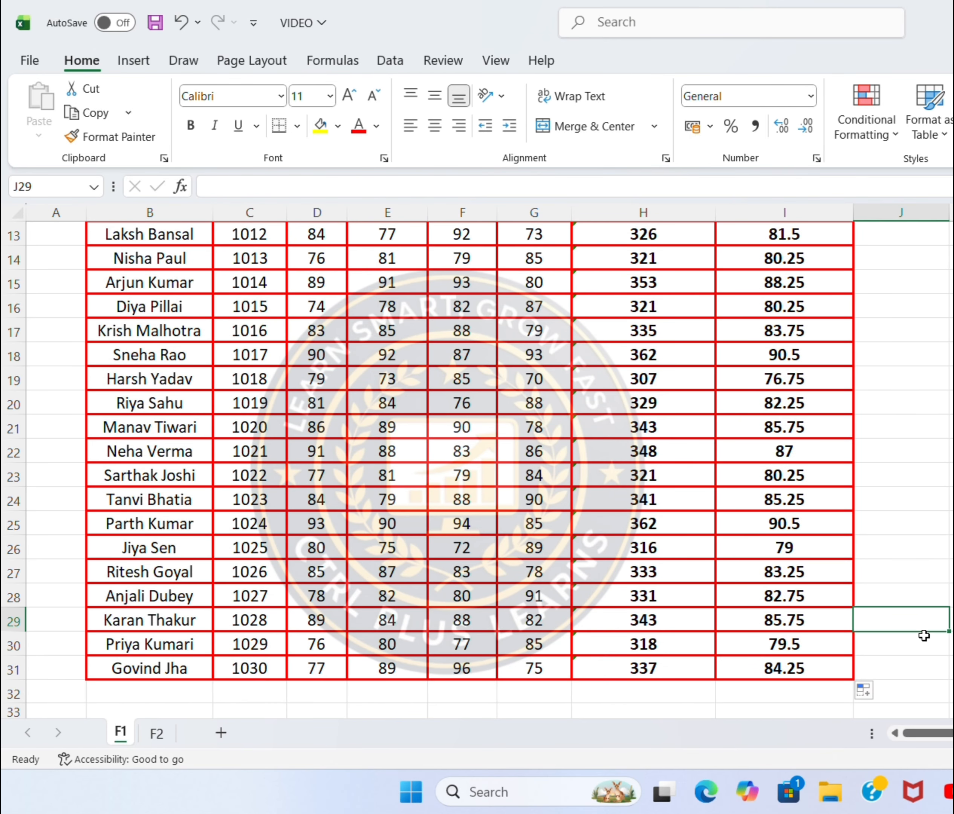
pyautogui.scroll(4, 845, 667)
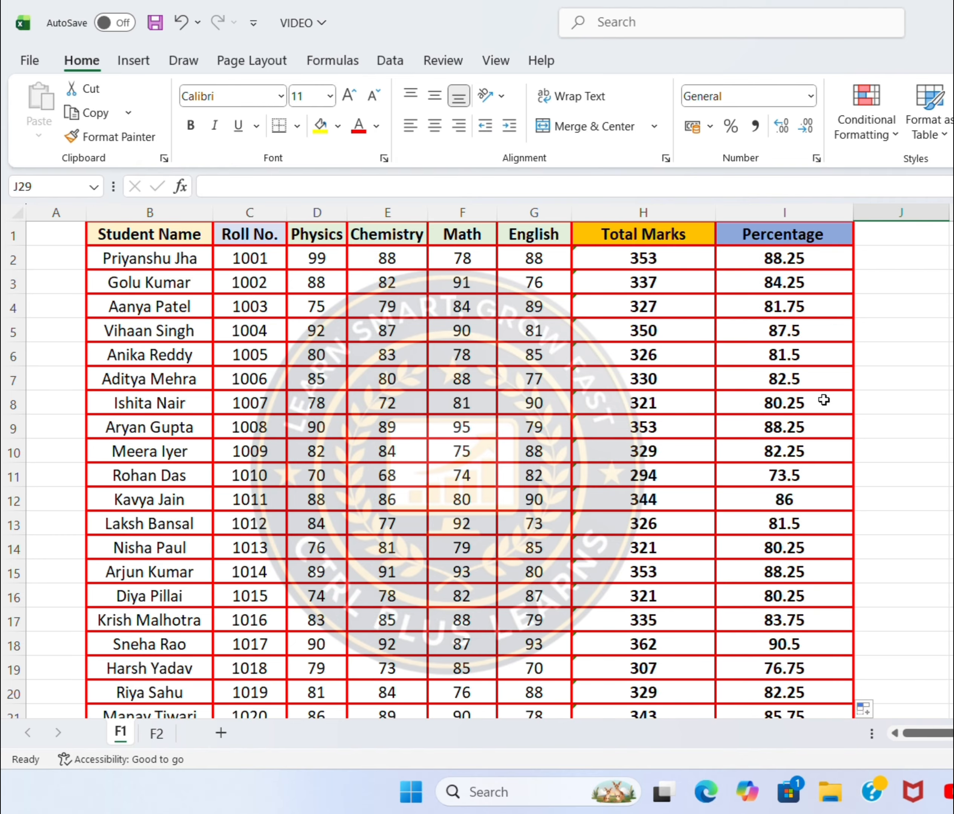
# On sheet F2, enter the formula =MAX(A2,B2) in cell C2 of the MAX table
pyautogui.click(157, 734)
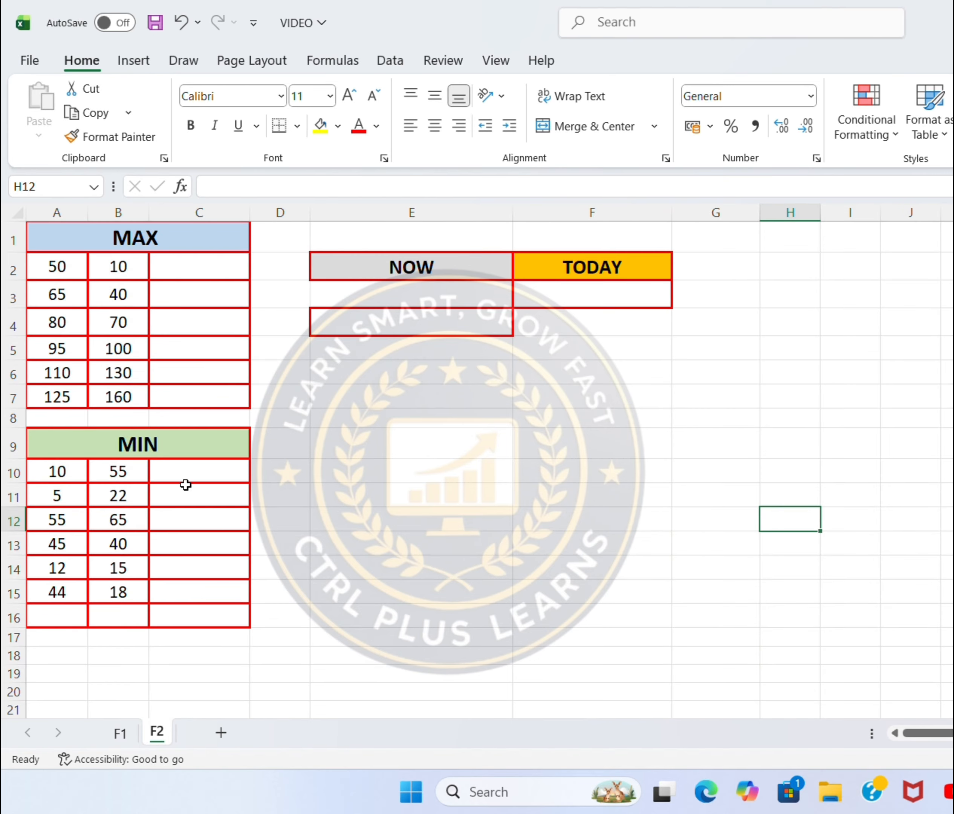
pyautogui.click(199, 275)
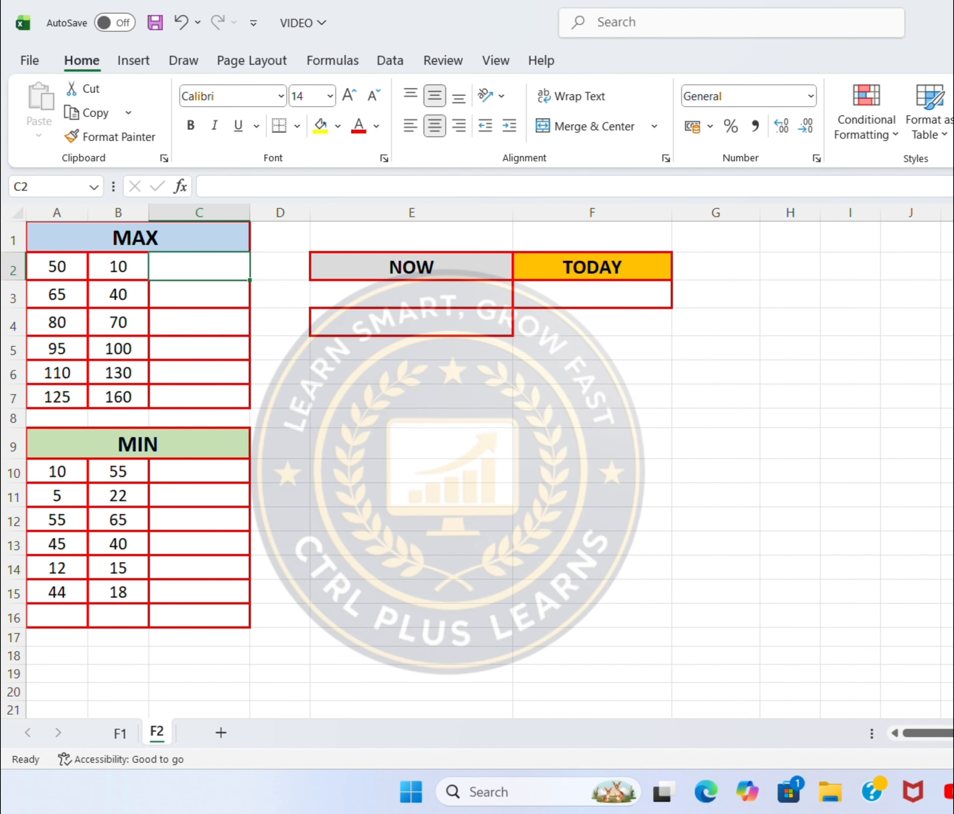
pyautogui.click(630, 19)
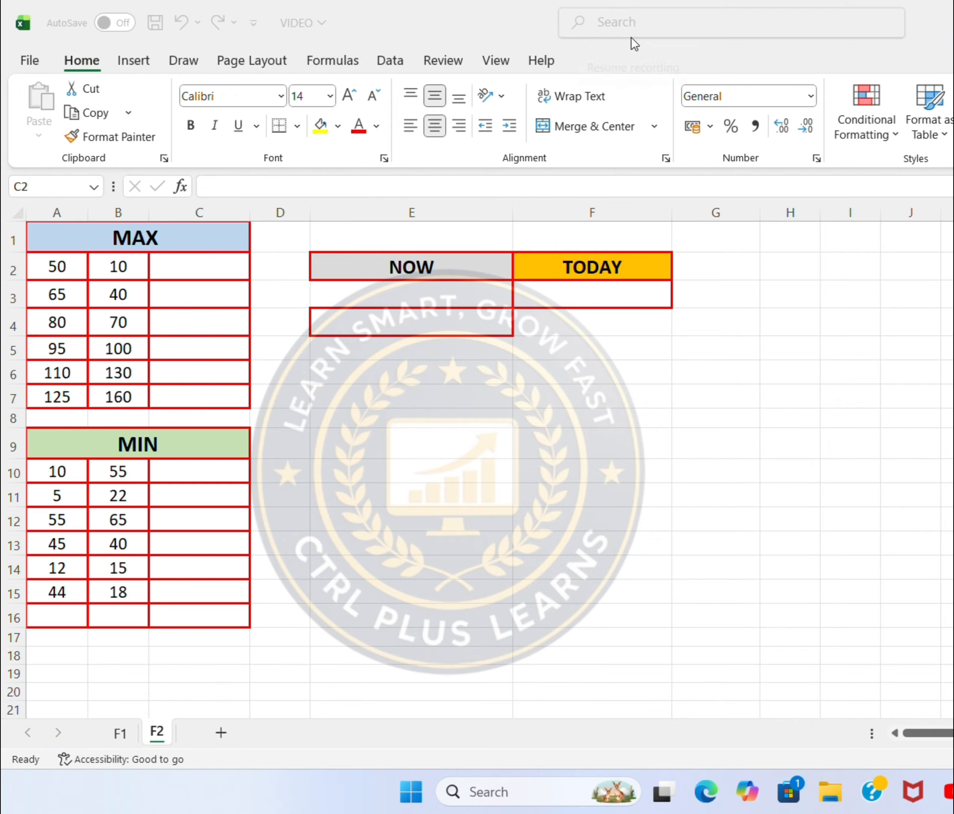
pyautogui.click(185, 268)
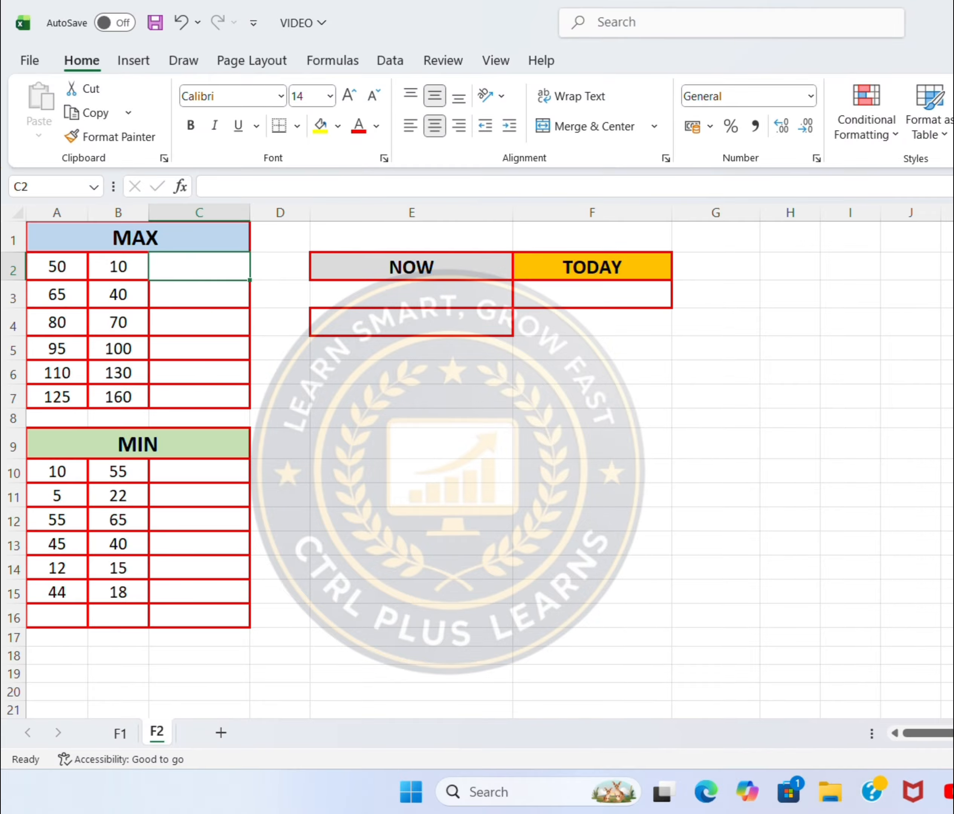
pyautogui.write('=')
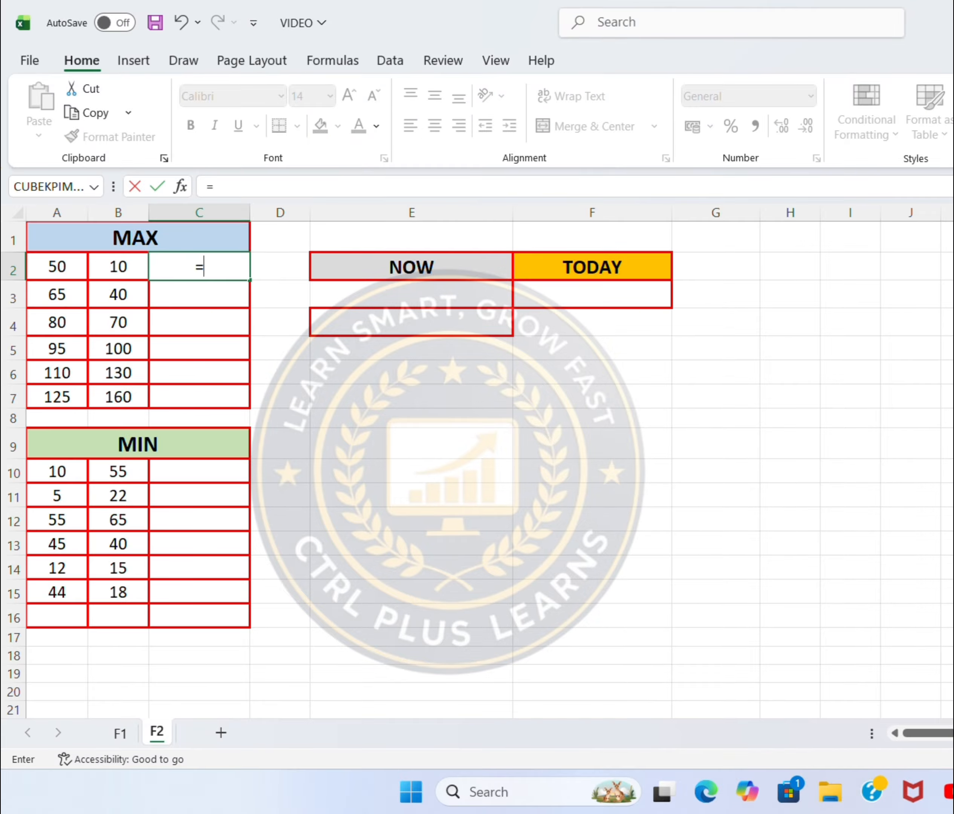
pyautogui.write('max')
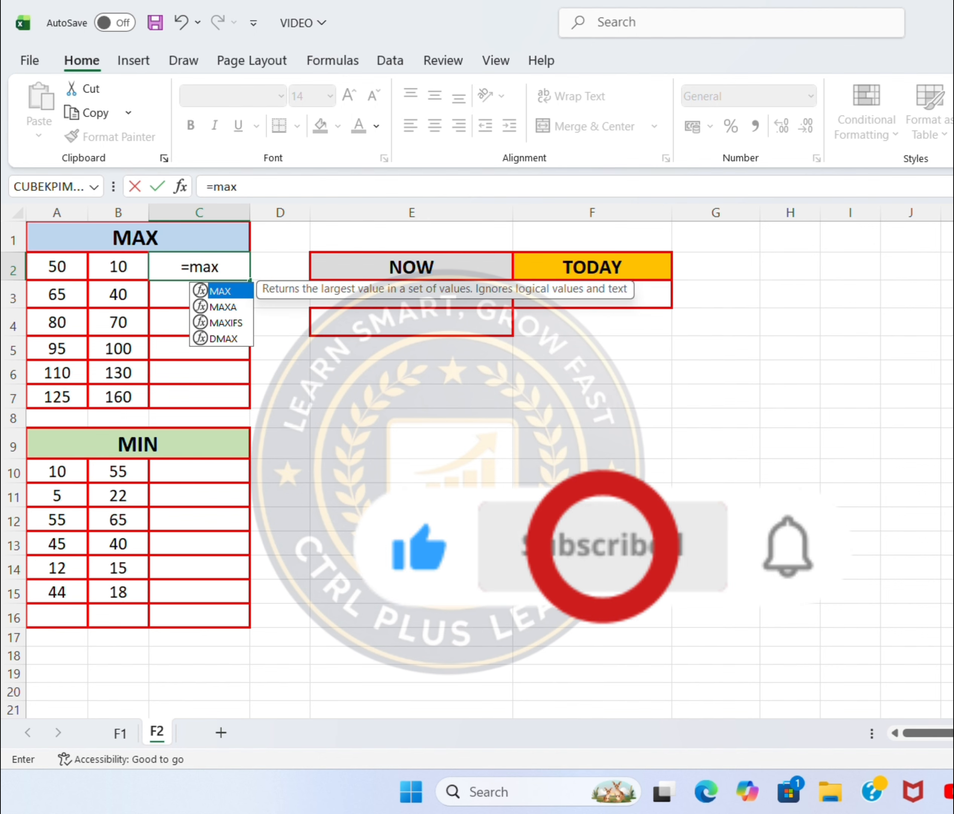
pyautogui.write('(')
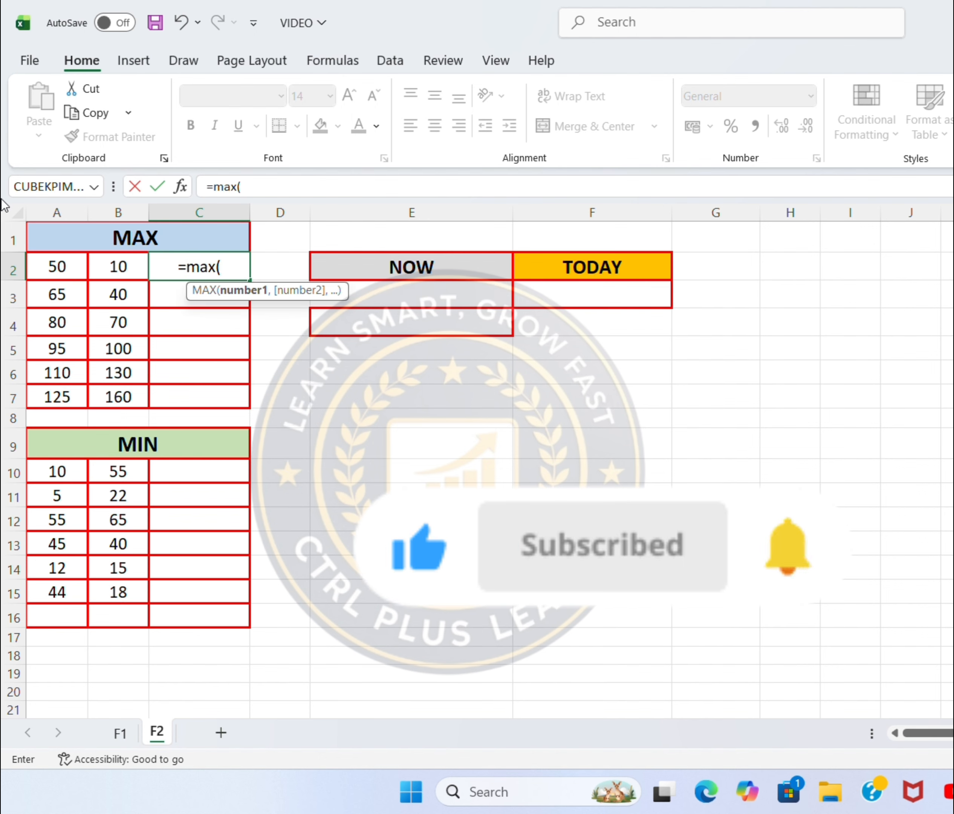
pyautogui.click(64, 273)
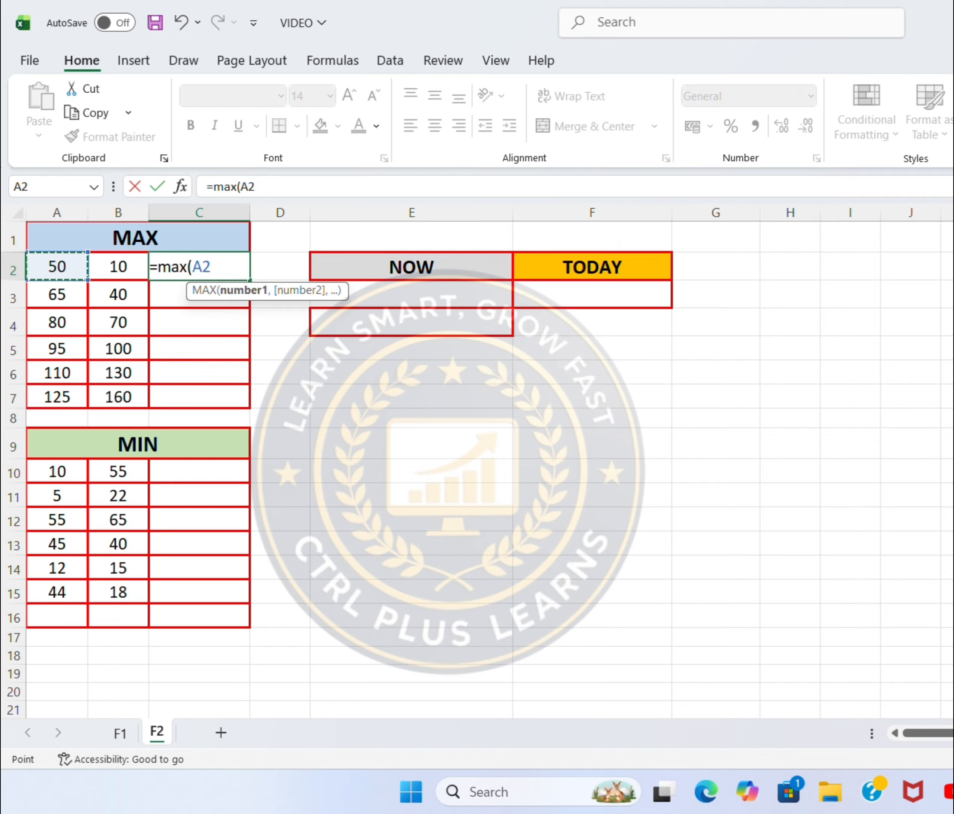
pyautogui.write(',')
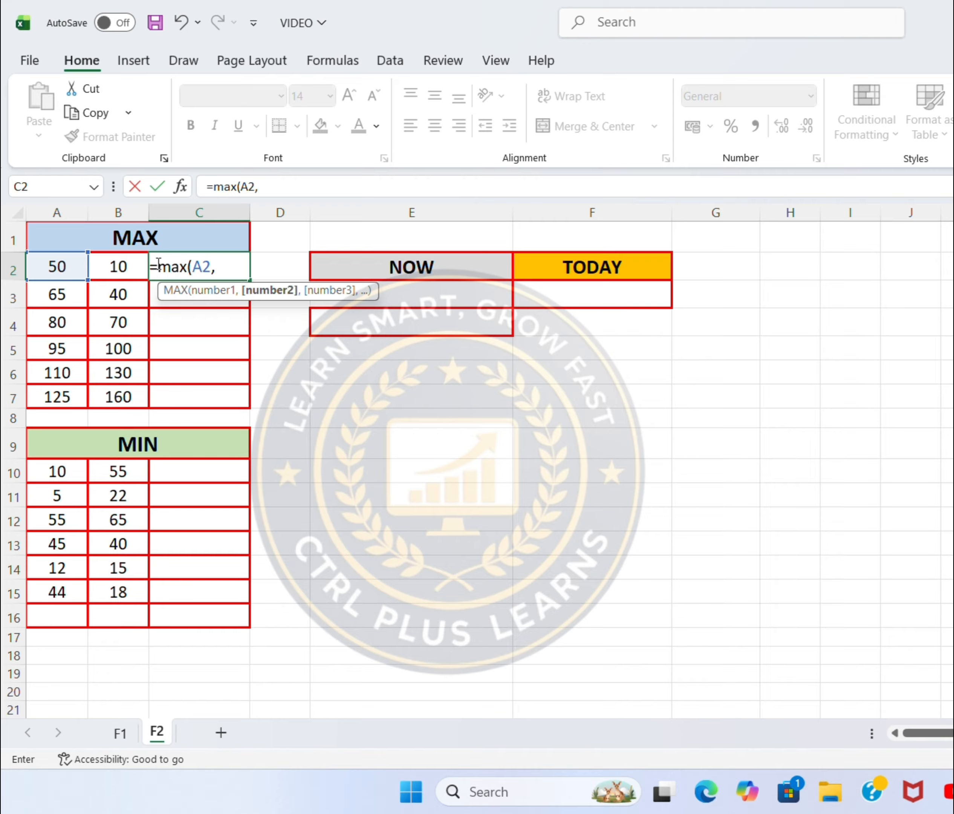
pyautogui.click(134, 267)
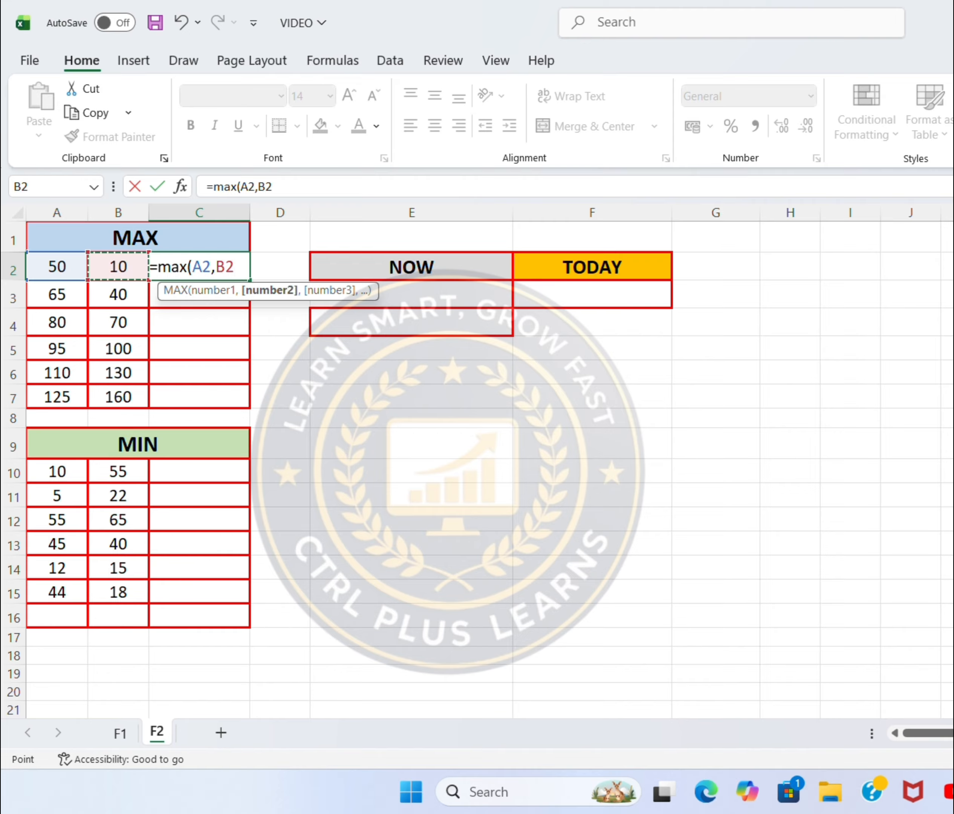
pyautogui.write(')')
pyautogui.press('Return')
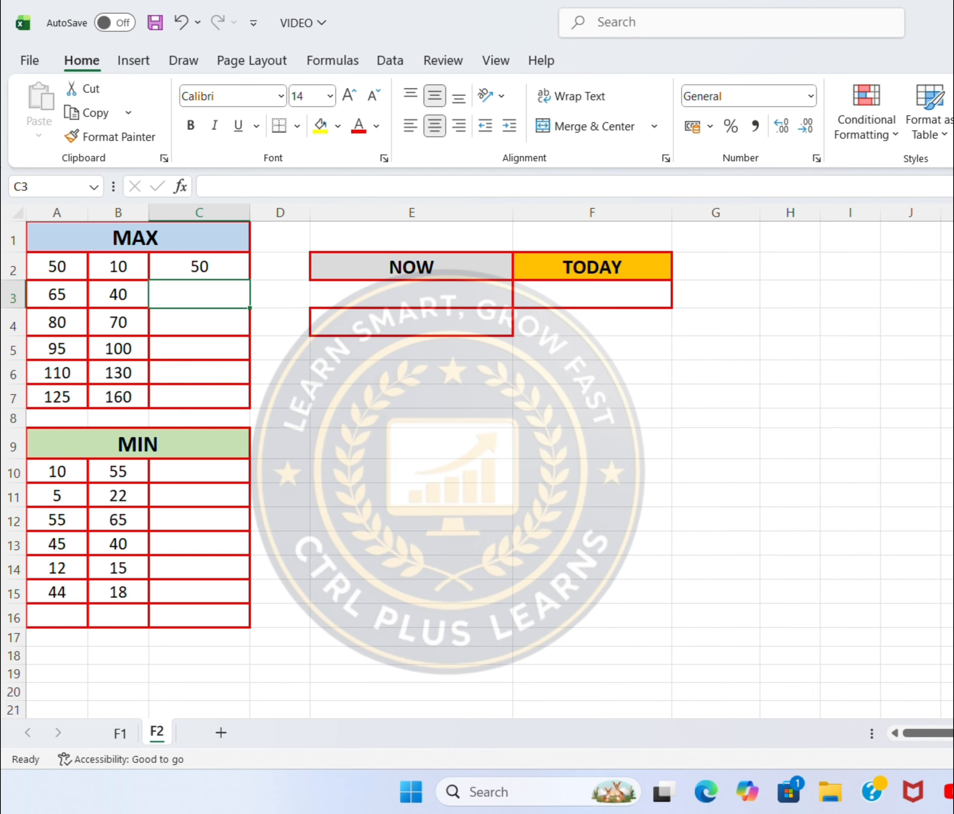
# Fill the MAX formula from C2 down to C7 for the other number pairs
pyautogui.click(196, 263)
pyautogui.moveTo(248, 280); pyautogui.dragTo(237, 398)
pyautogui.click(373, 446)
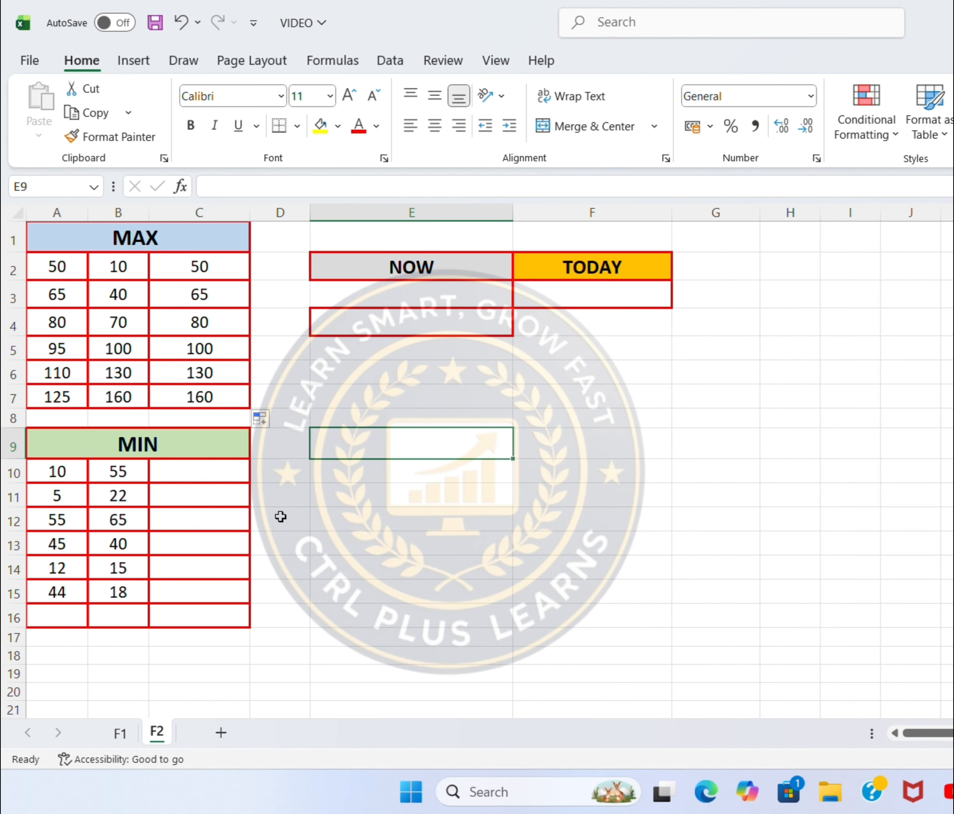
# Enter the formula =MIN(A10,B10) in cell C10 of the MIN table
pyautogui.click(185, 464)
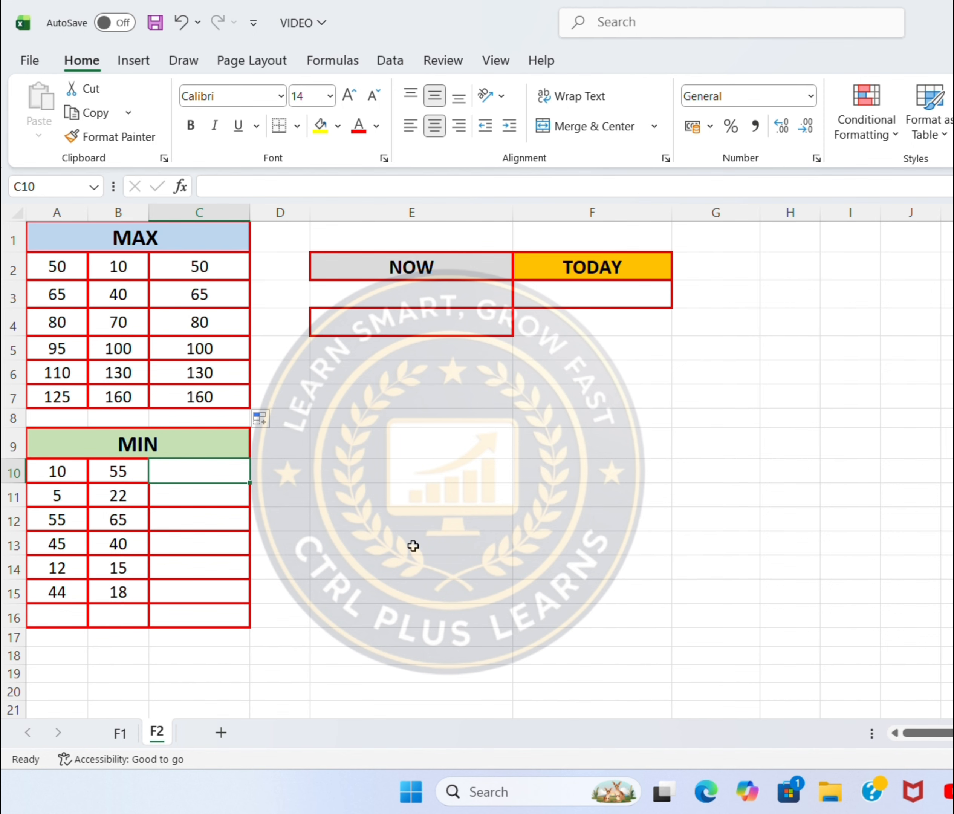
pyautogui.write('=')
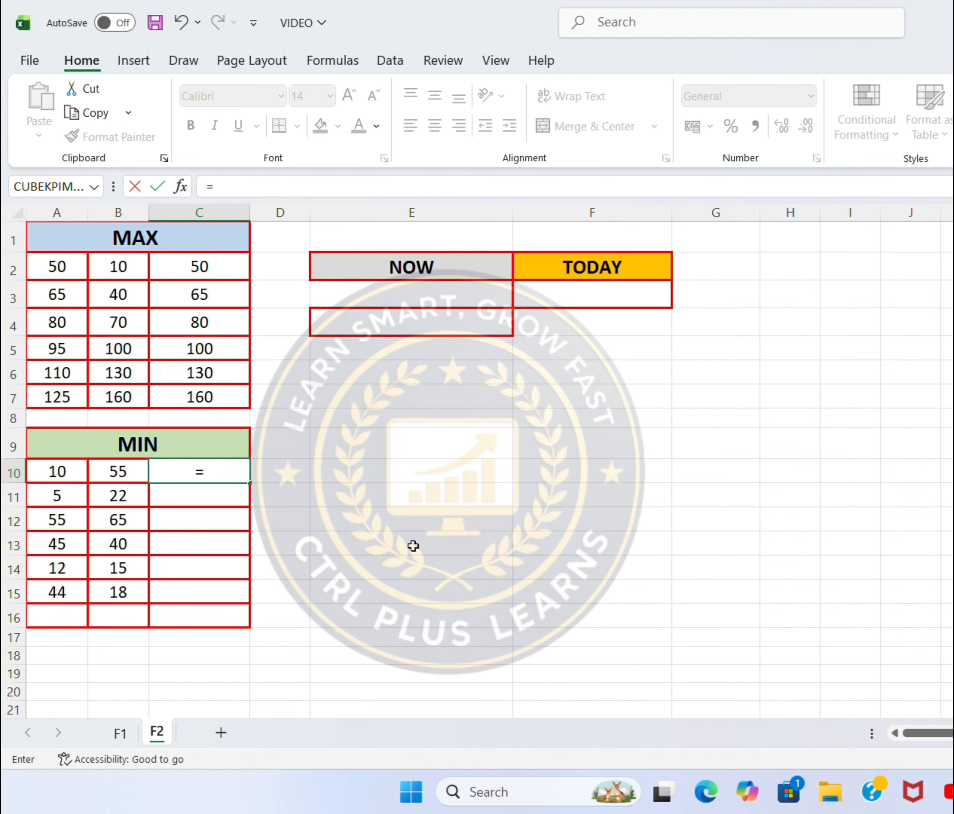
pyautogui.write('min')
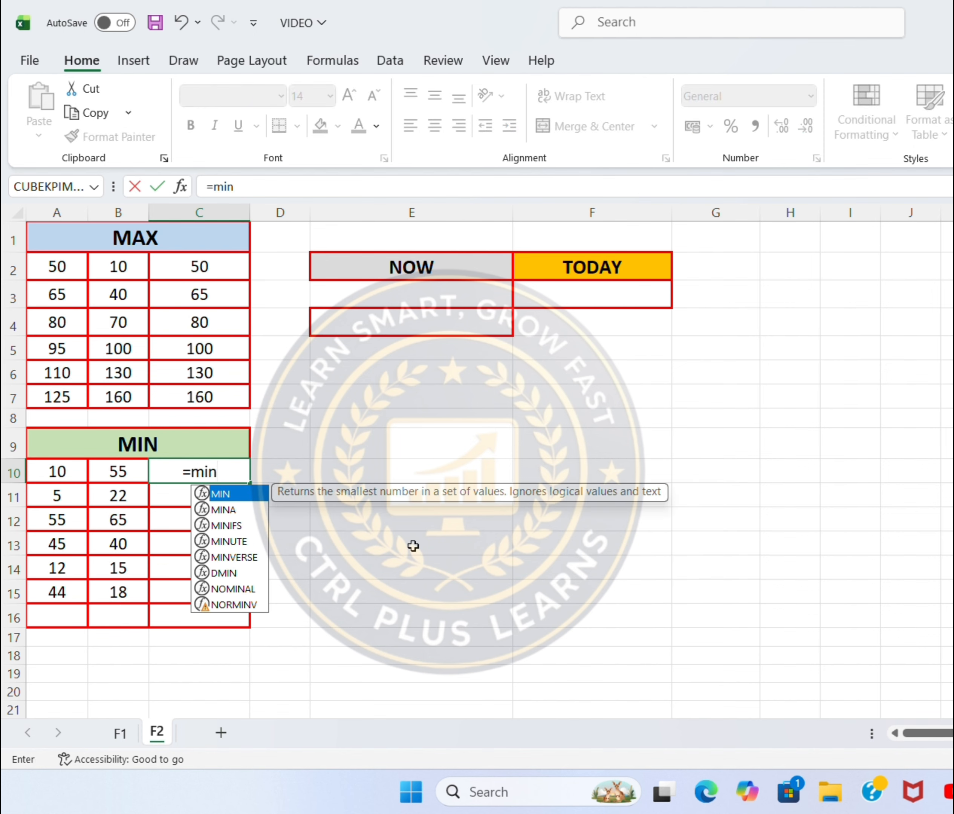
pyautogui.write('(')
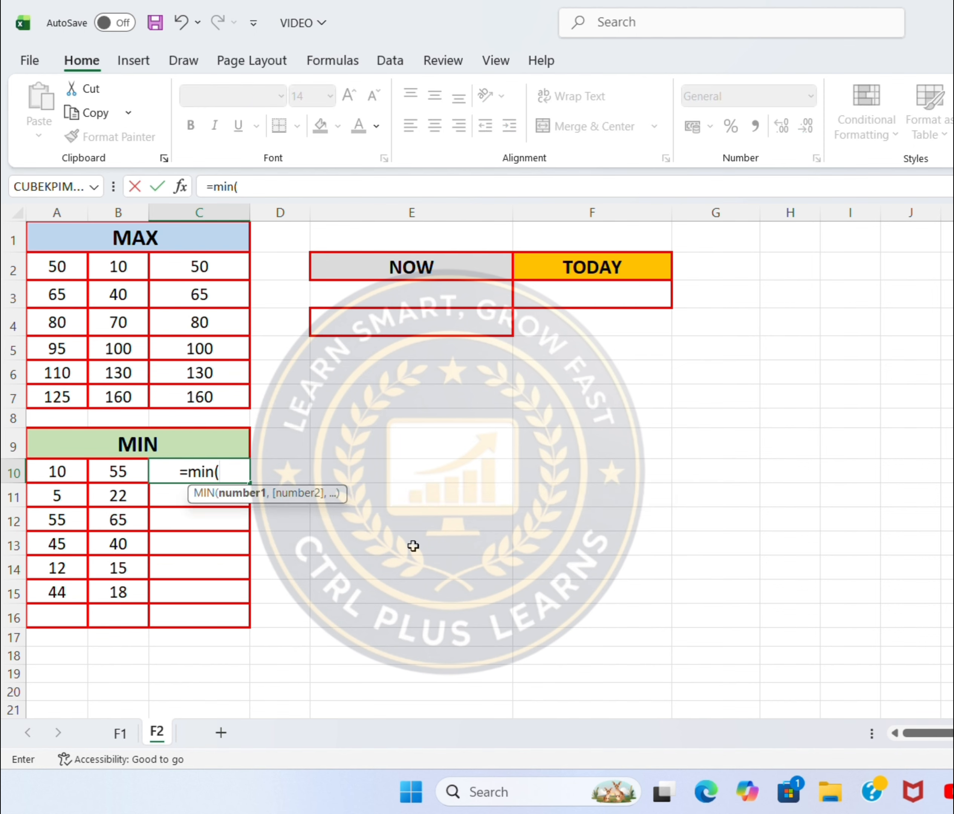
pyautogui.click(63, 471)
pyautogui.write(',')
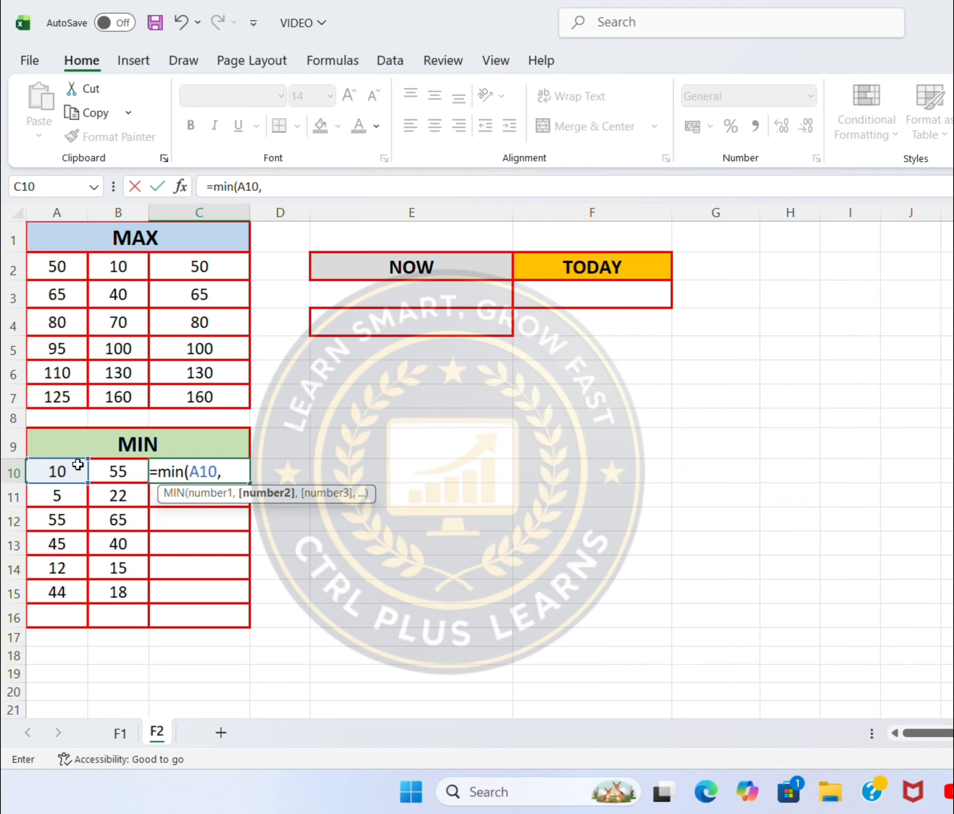
pyautogui.click(117, 471)
pyautogui.write(')')
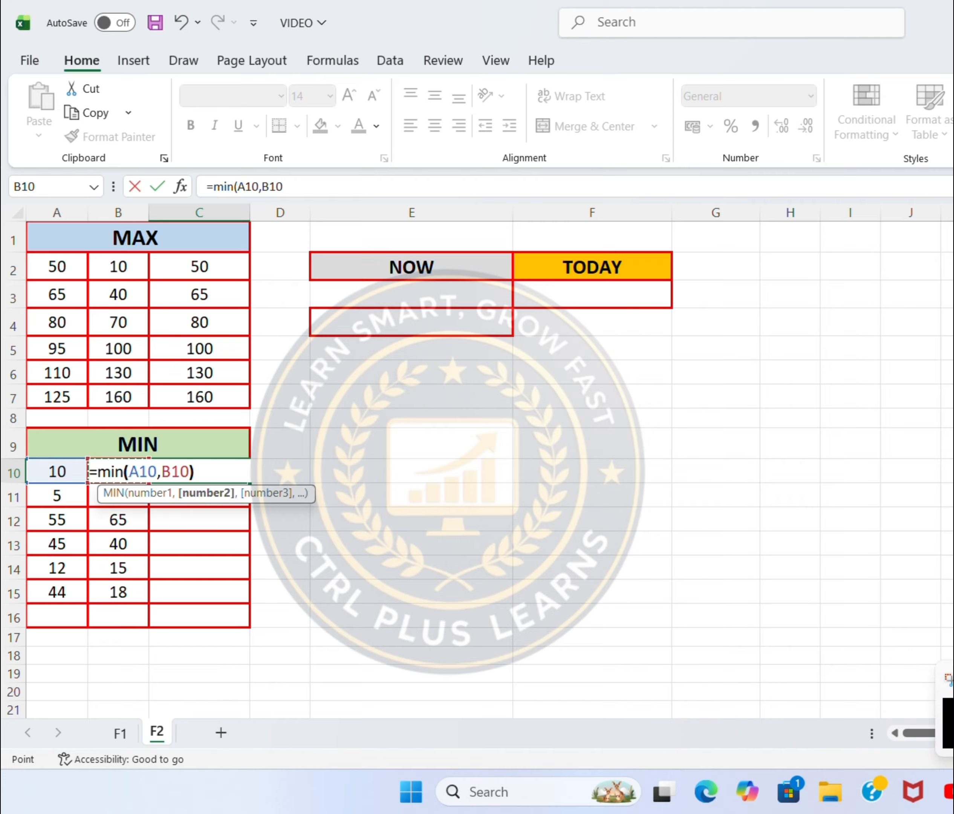
pyautogui.press('Return')
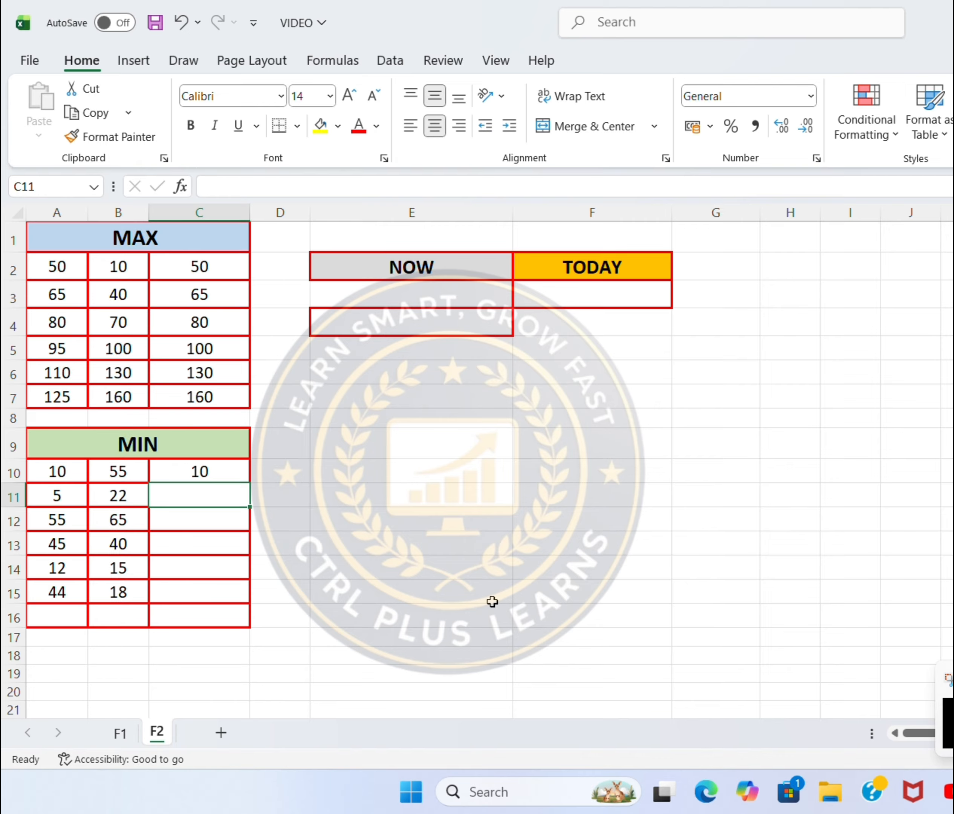
# Fill the MIN formula from C10 down to C15 for the other number pairs
pyautogui.click(239, 469)
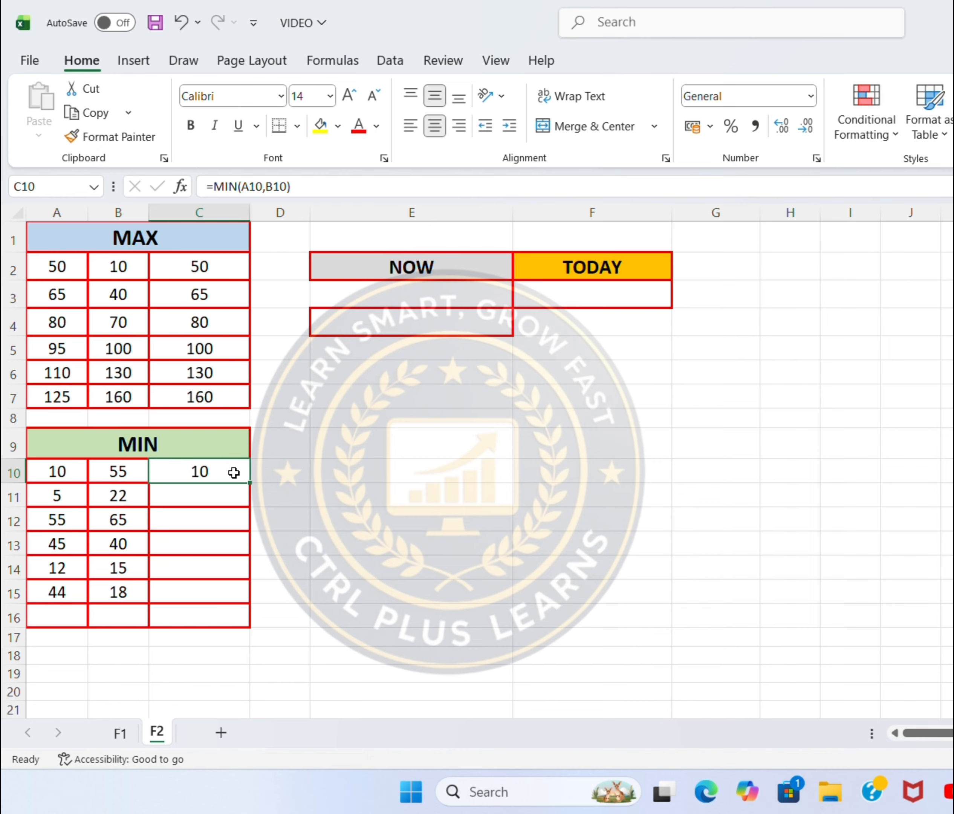
pyautogui.moveTo(249, 483); pyautogui.dragTo(257, 605)
pyautogui.click(376, 591)
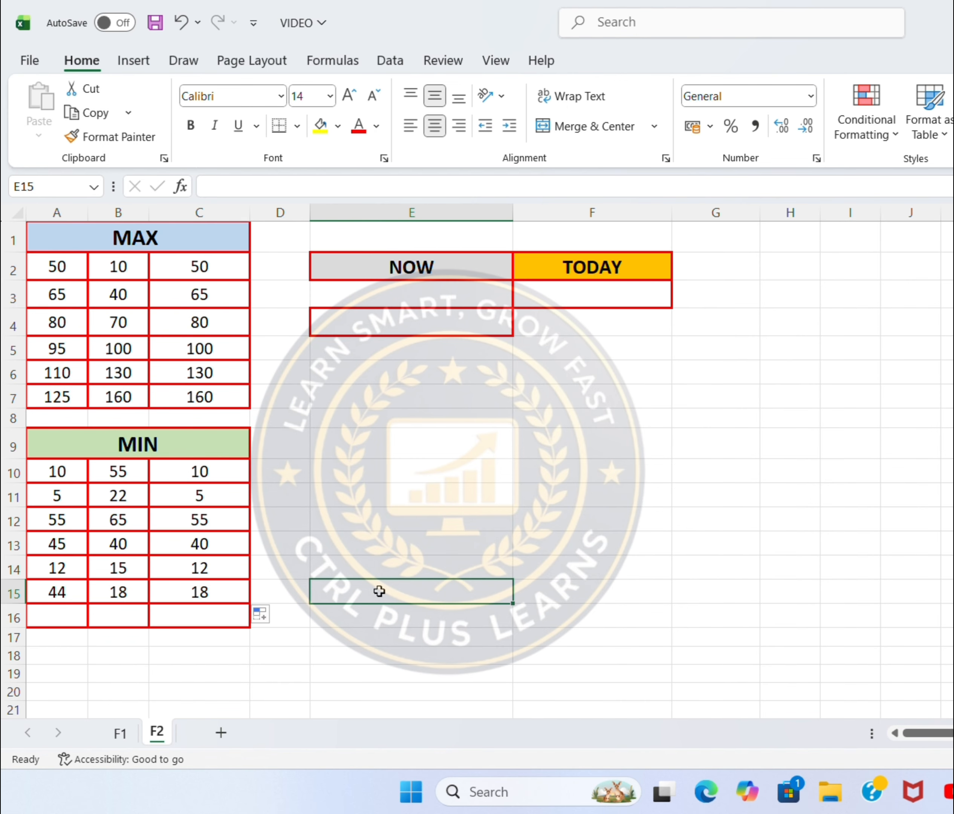
# Enter the formula =NOW() in cell E4 of the NOW column to insert the current date and time
pyautogui.click(418, 329)
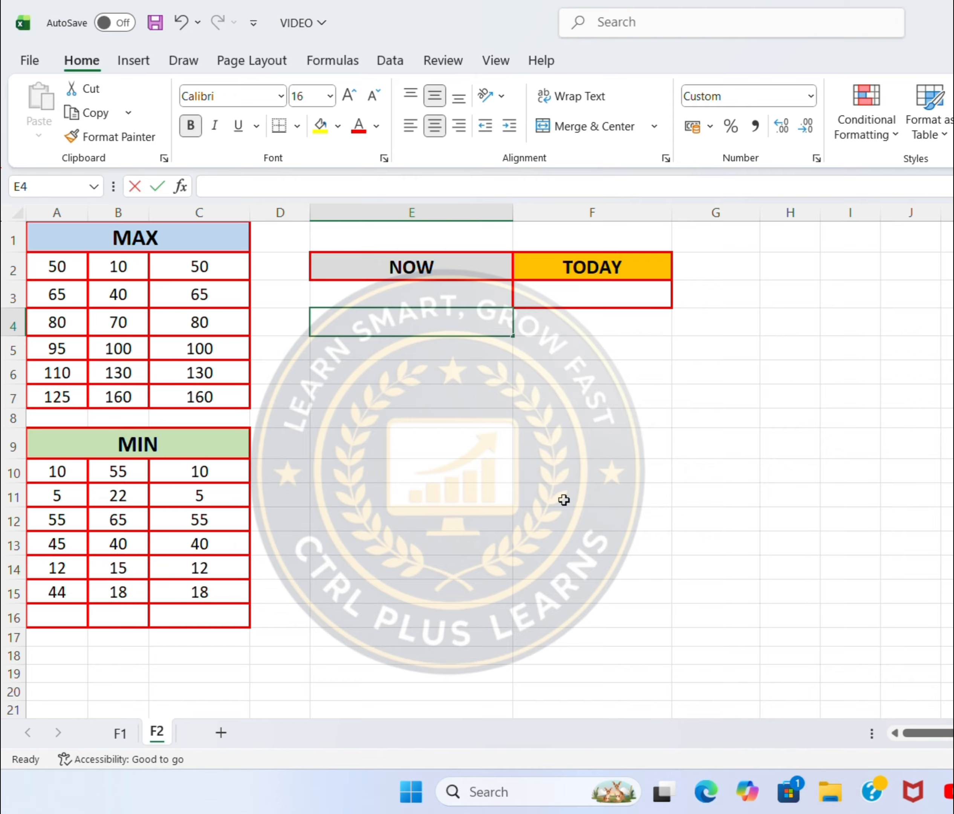
pyautogui.write('=')
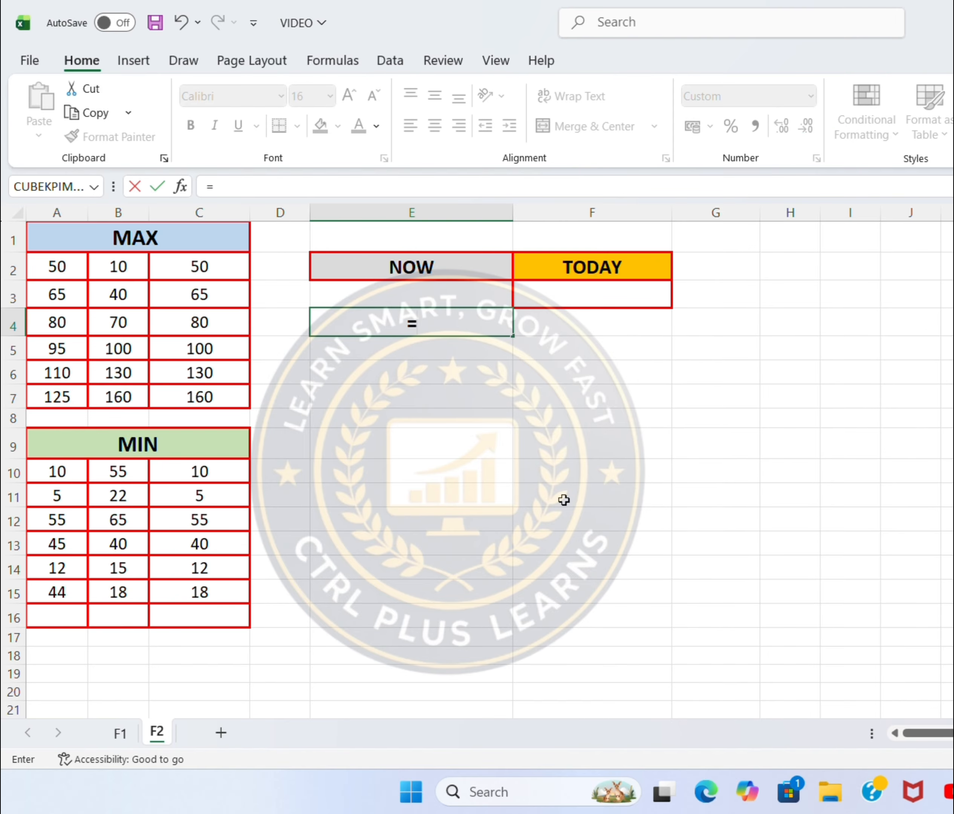
pyautogui.write('now')
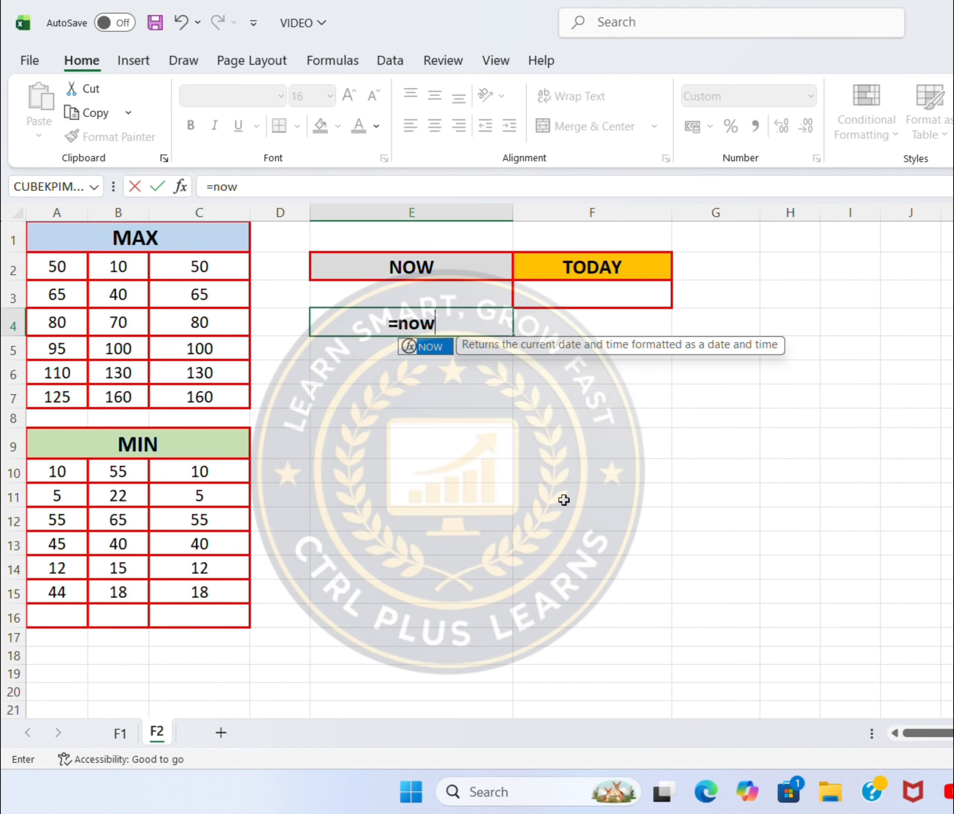
pyautogui.write('()')
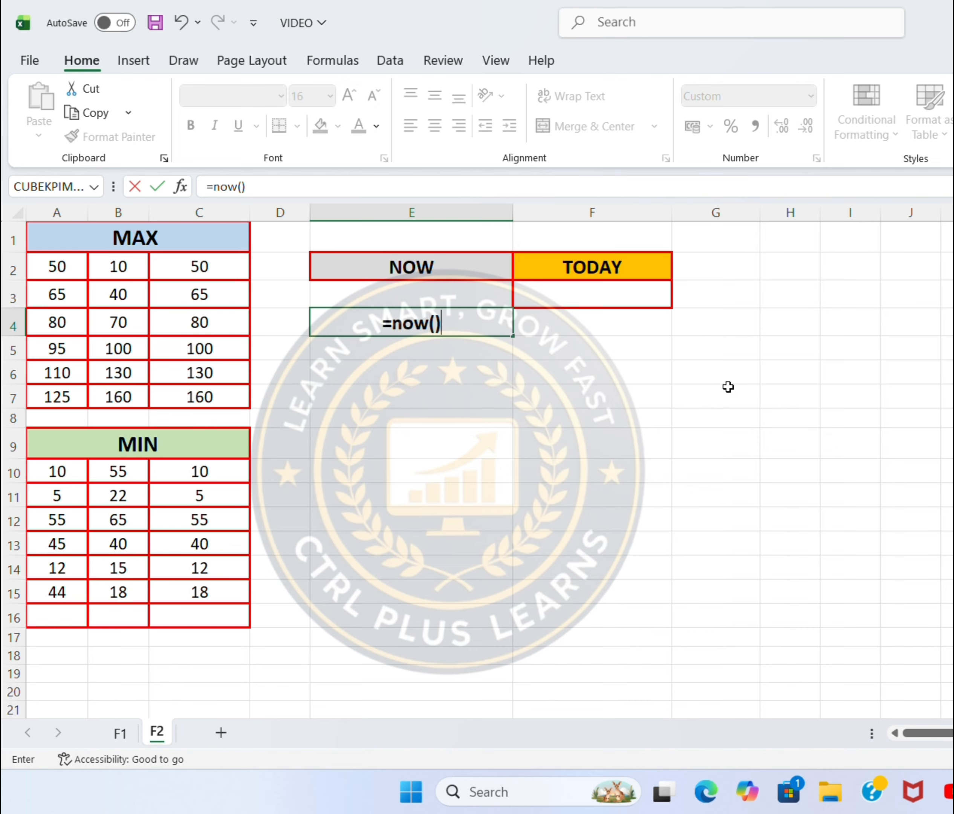
pyautogui.press('Return')
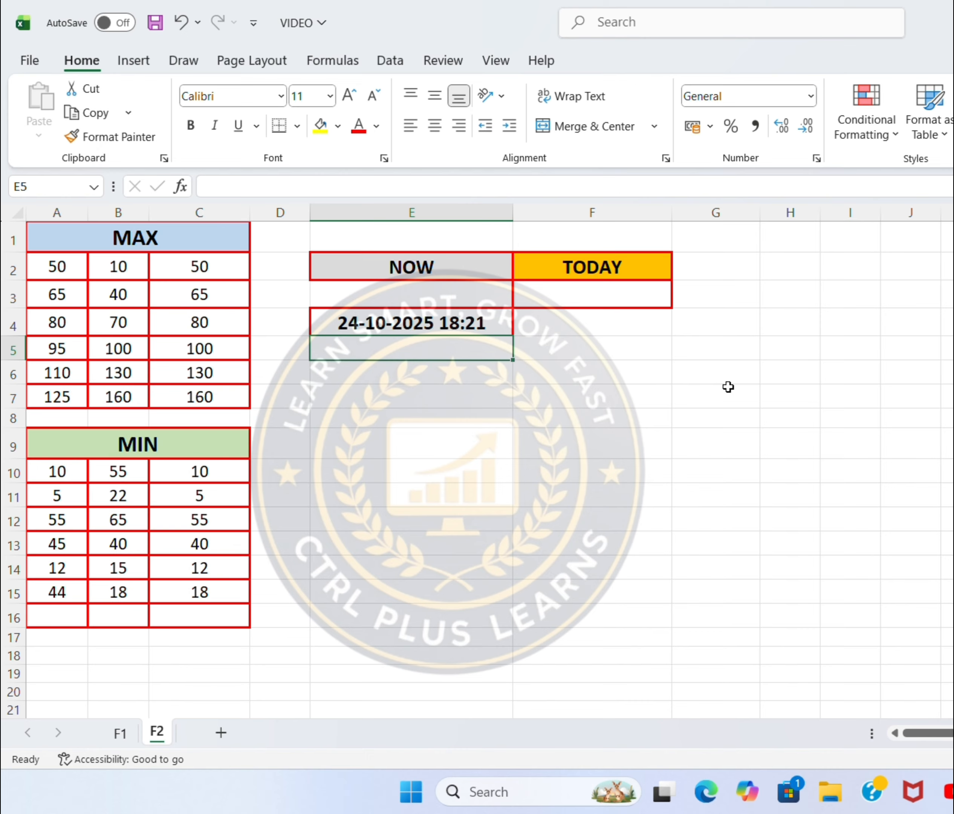
# Enter the formula =TODAY() in cell F3 under the TODAY heading to insert the current date
pyautogui.click(641, 296)
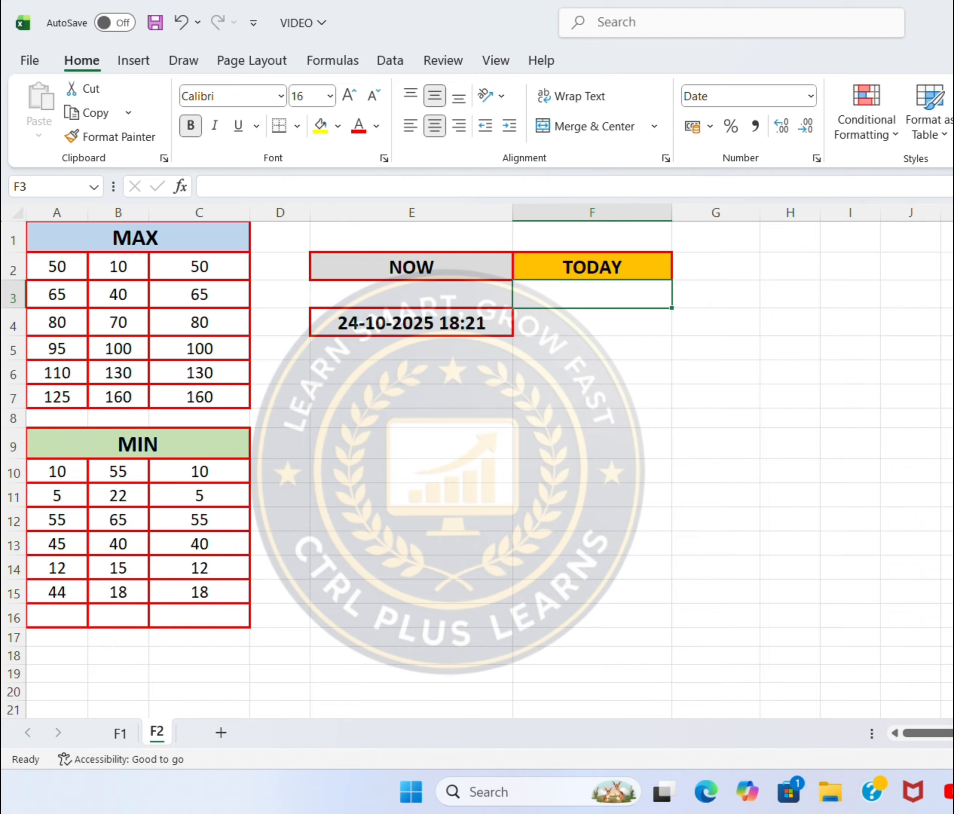
pyautogui.write('=')
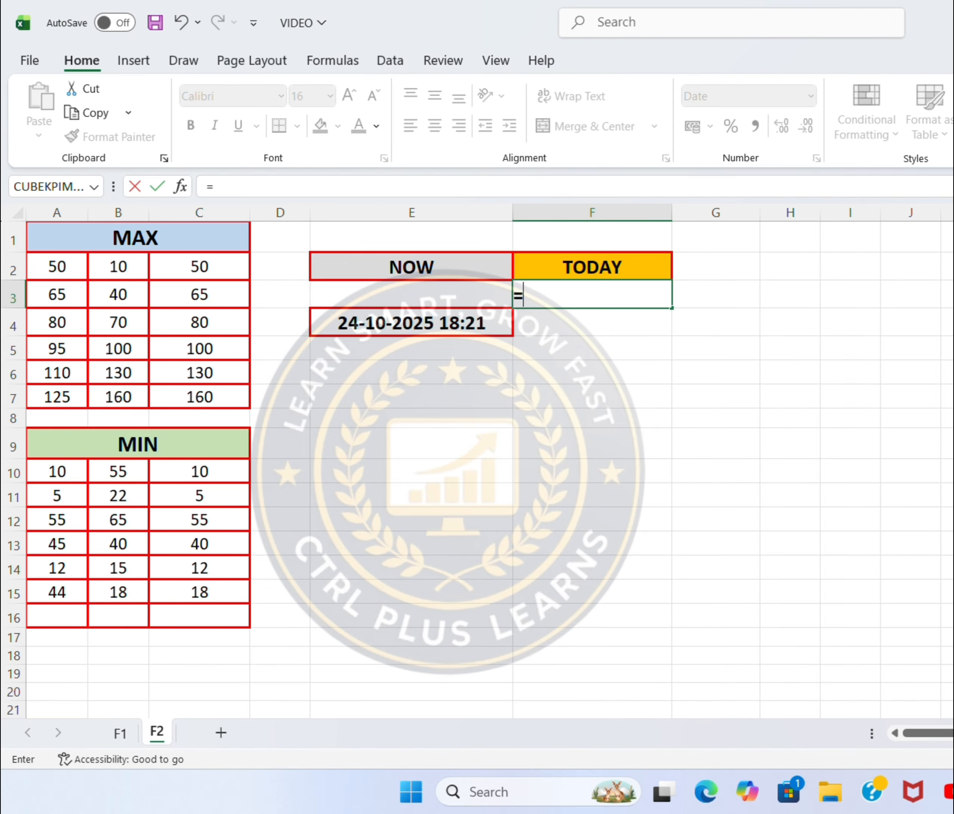
pyautogui.write('today')
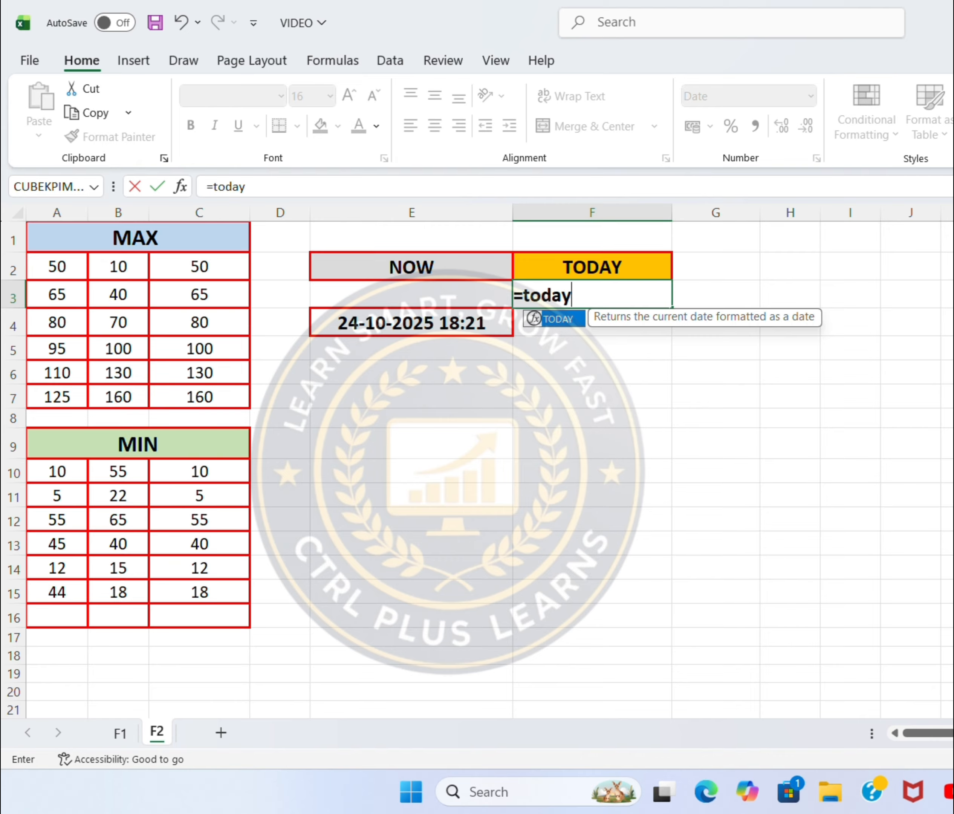
pyautogui.write('()')
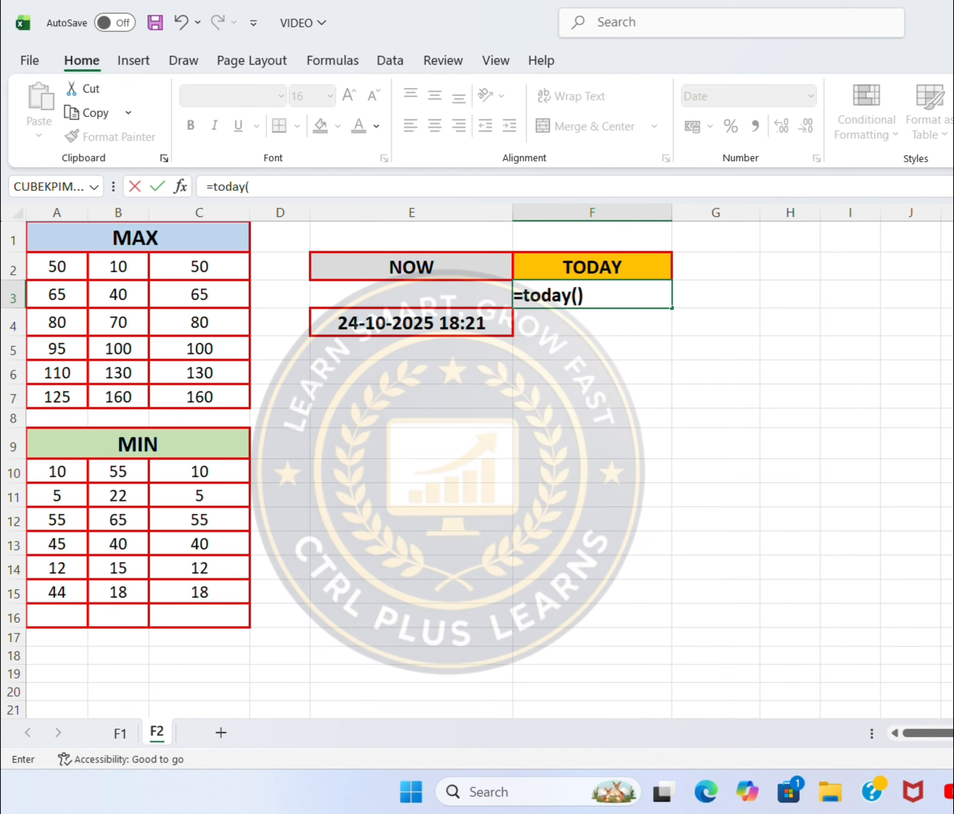
pyautogui.press('Return')
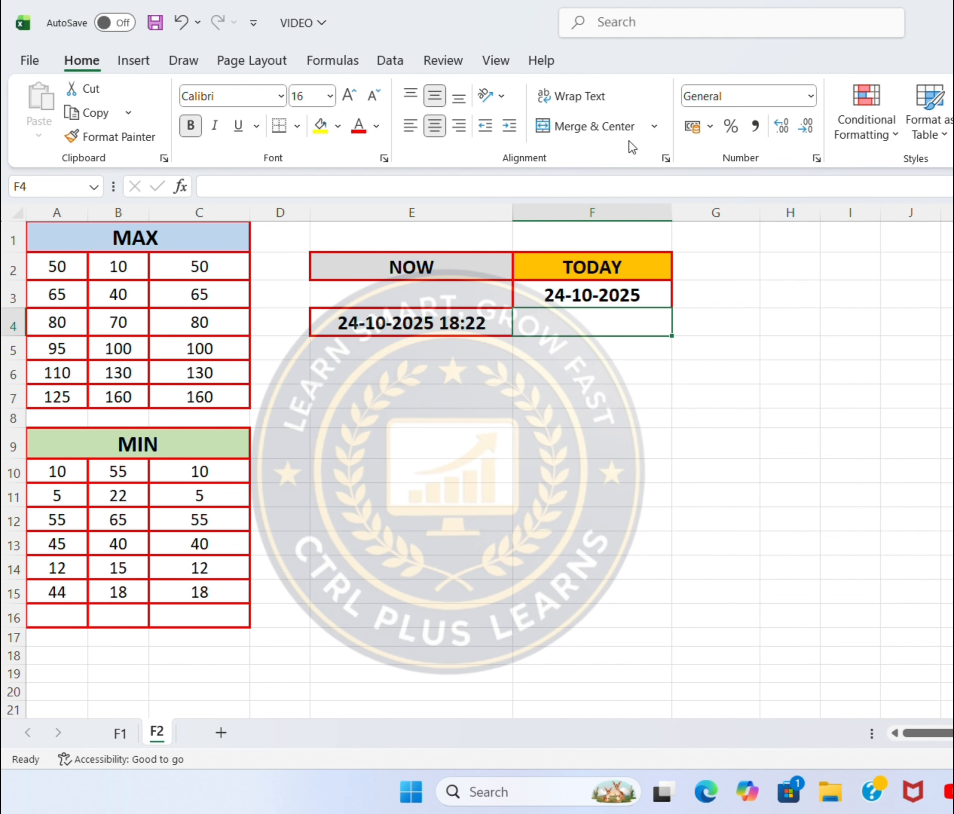
# Review the marks table on sheet F1 and return to sheet F2
pyautogui.click(623, 28)
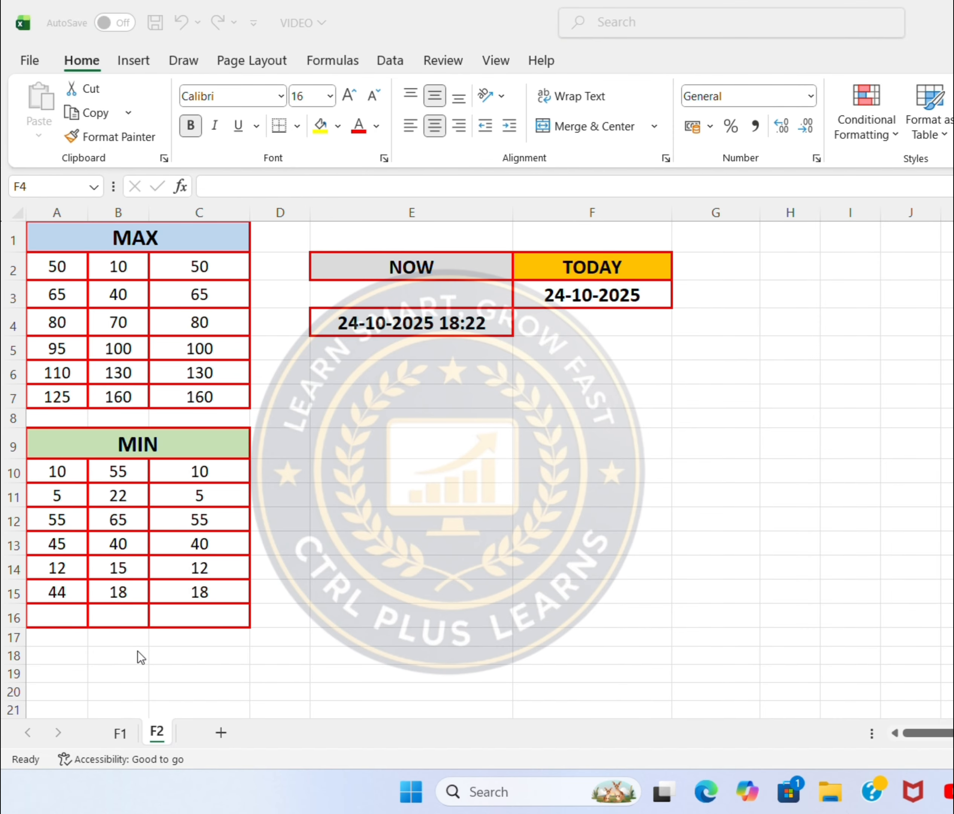
pyautogui.click(117, 743)
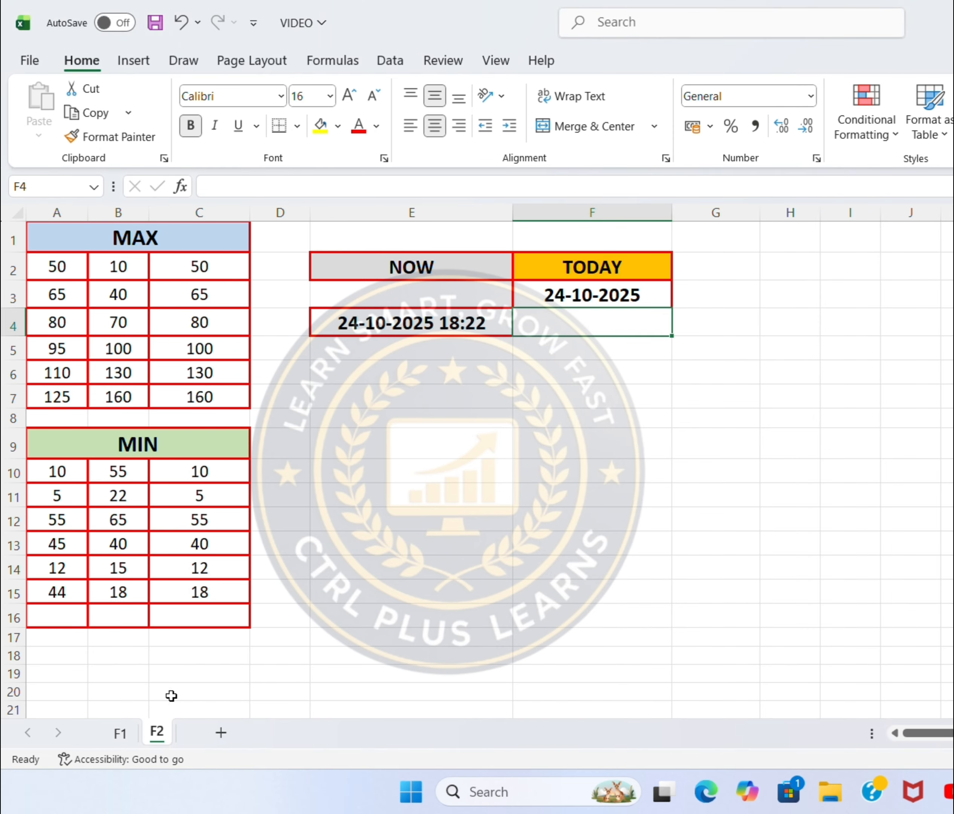
pyautogui.click(131, 732)
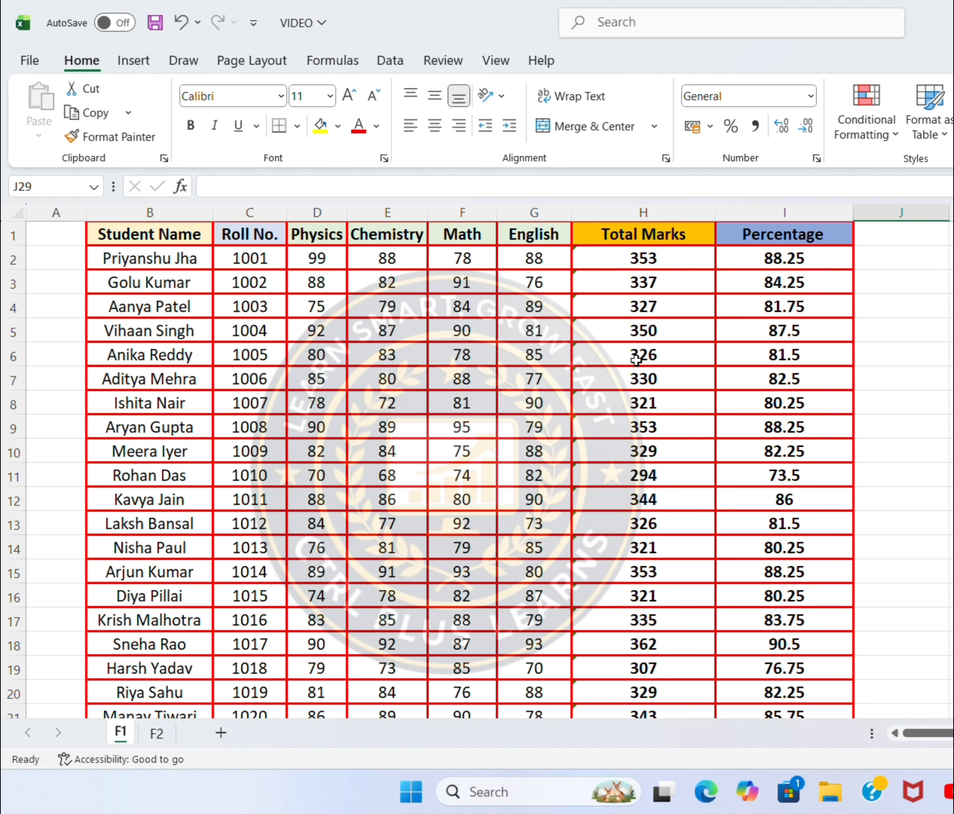
pyautogui.click(172, 735)
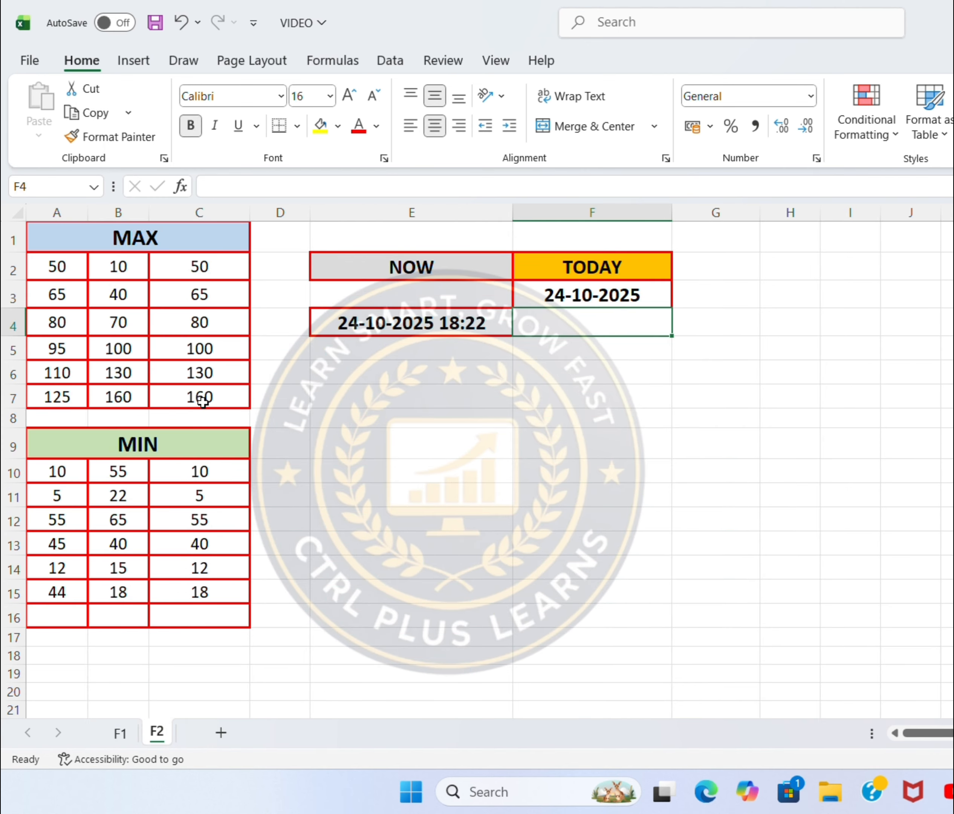